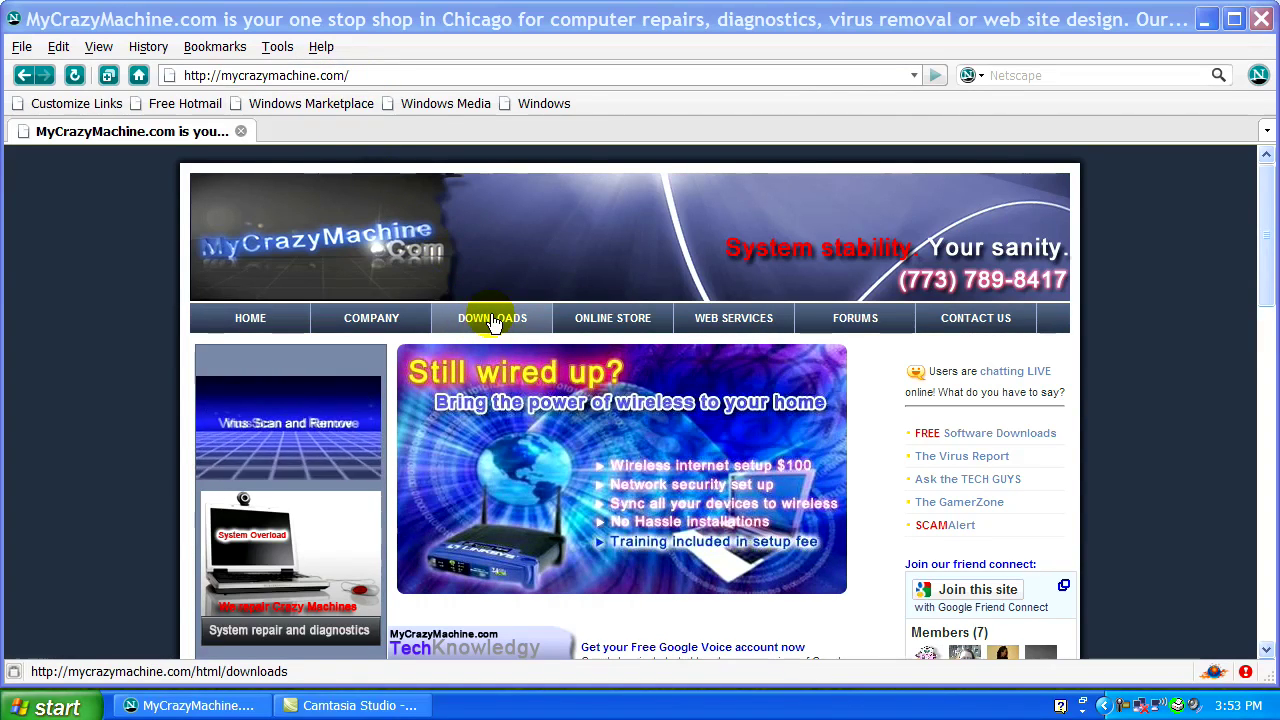
# Open the System security category of the site's software downloads and save the AVG Antivirus installer file.
pyautogui.click(492, 322)
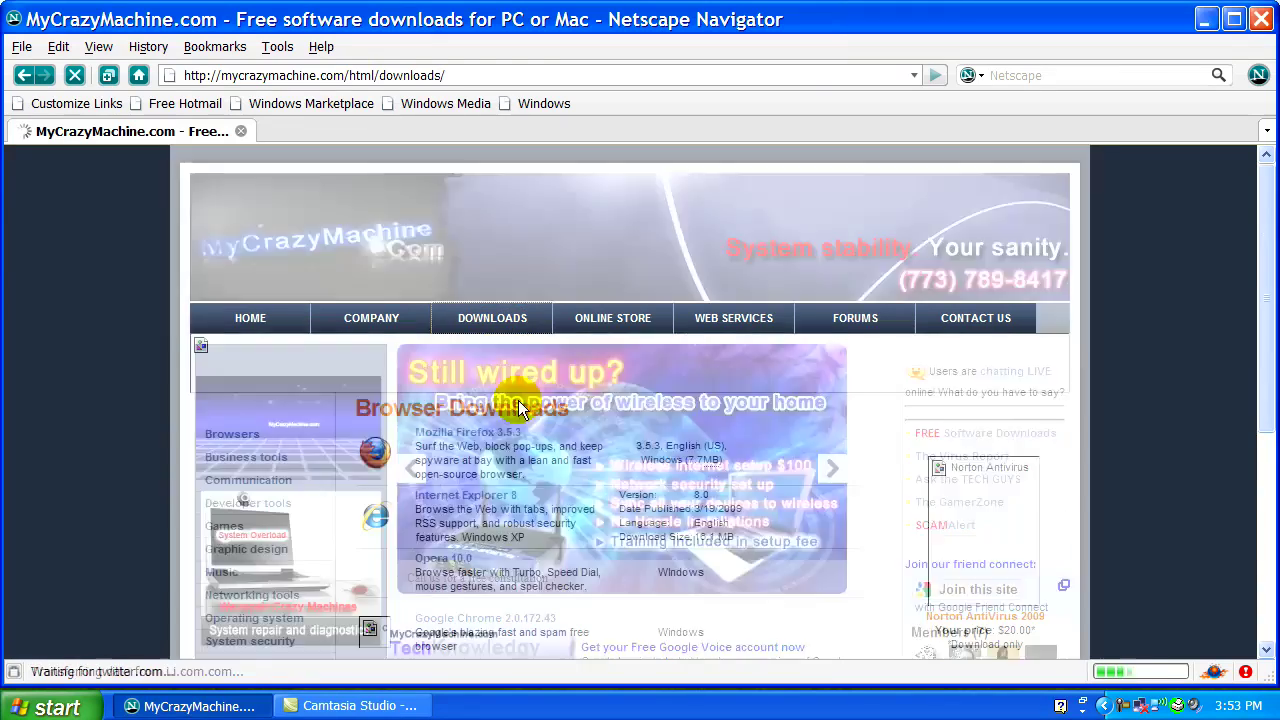
pyautogui.scroll(-2, 329, 366)
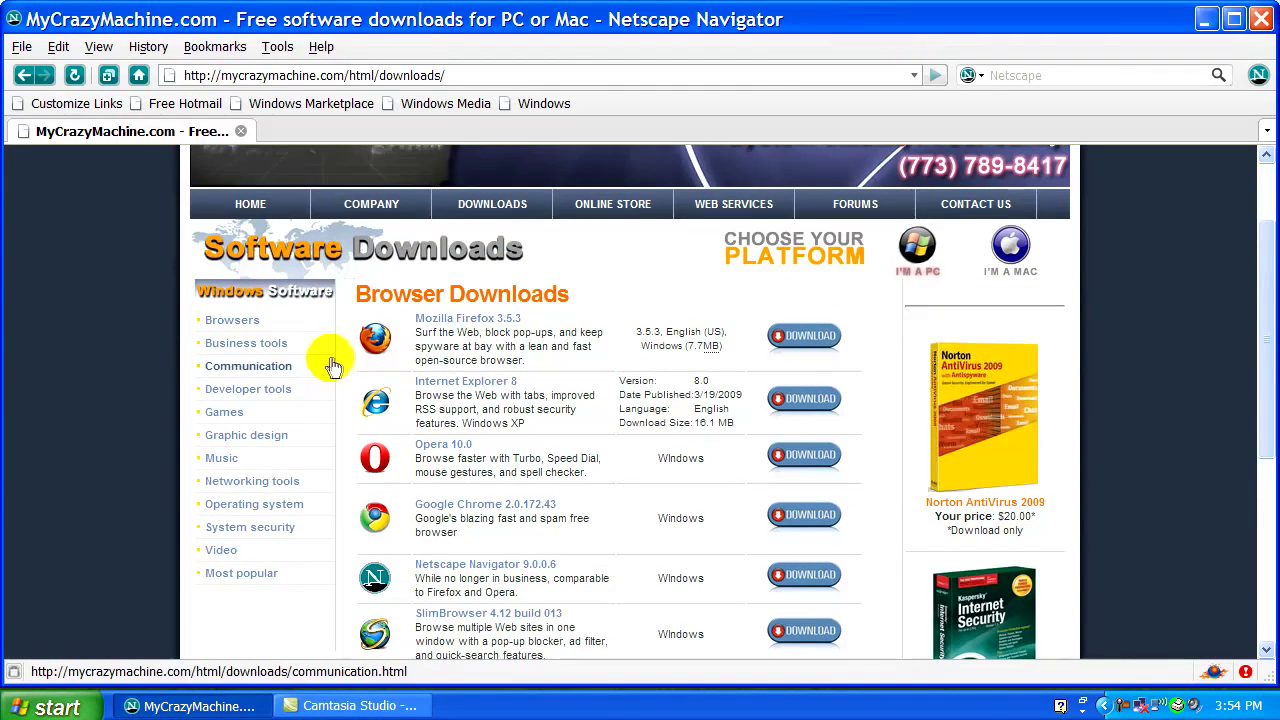
pyautogui.click(268, 536)
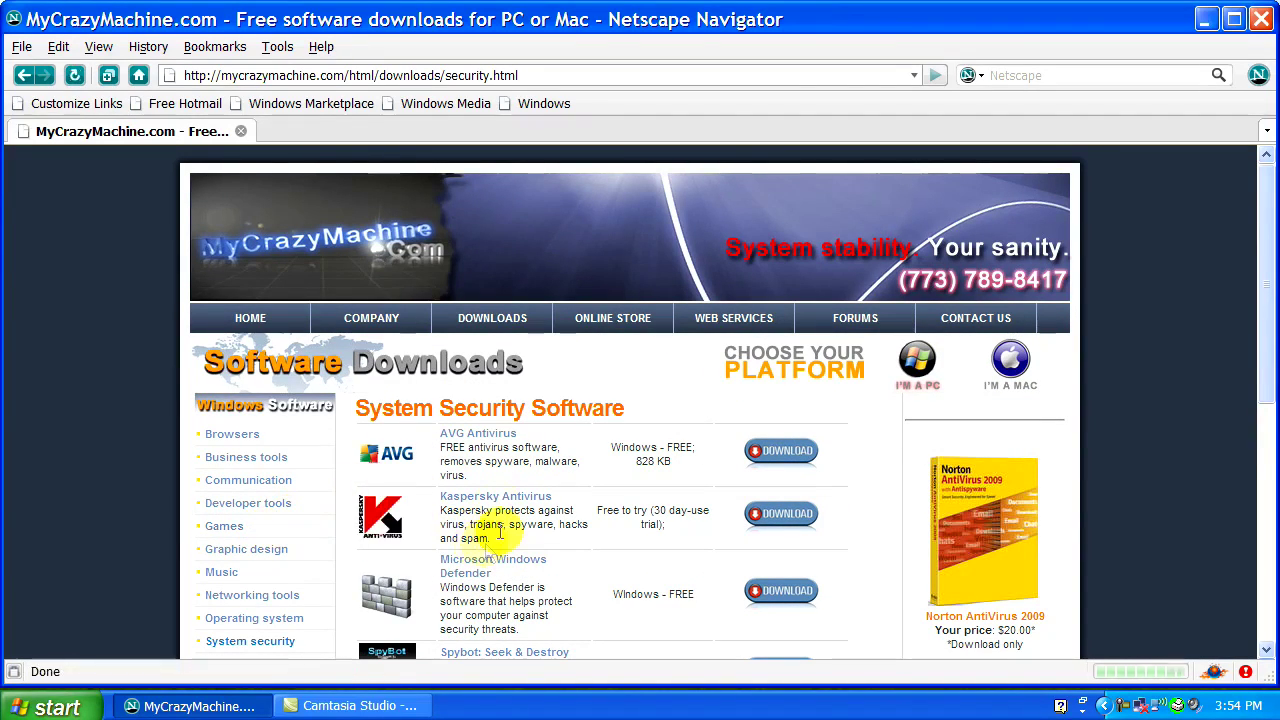
pyautogui.scroll(-2, 465, 472)
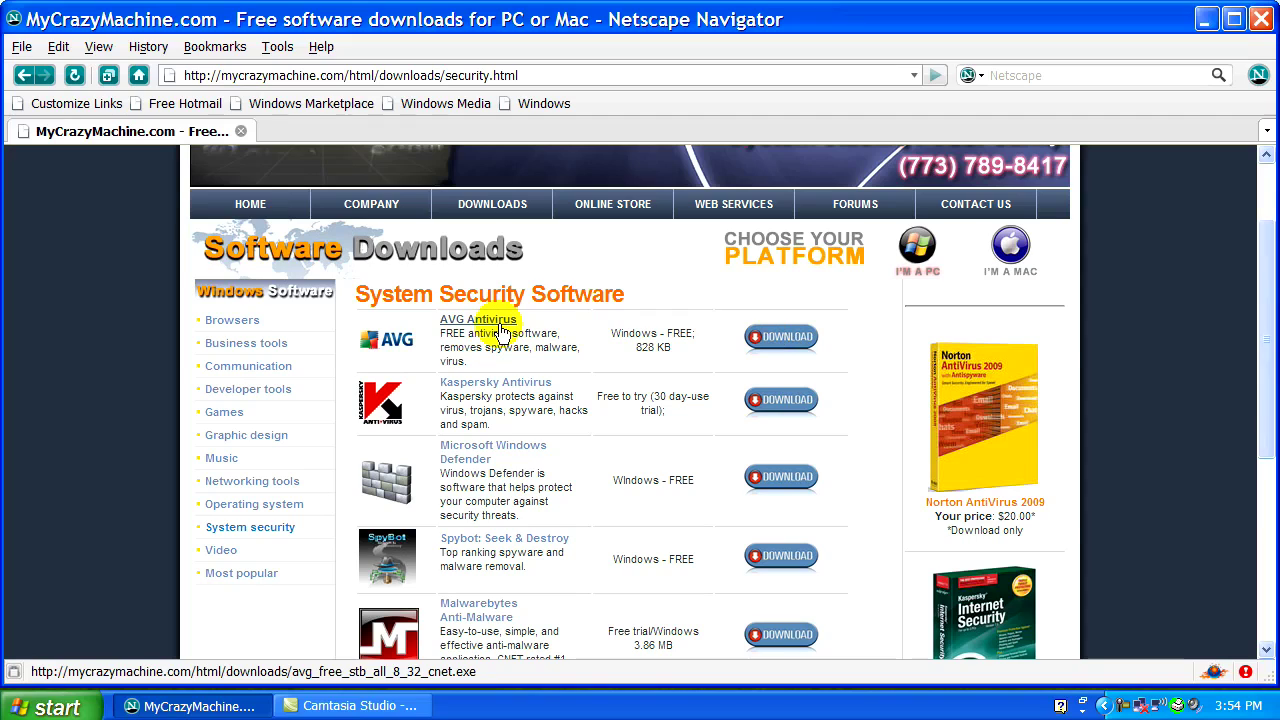
pyautogui.click(776, 341)
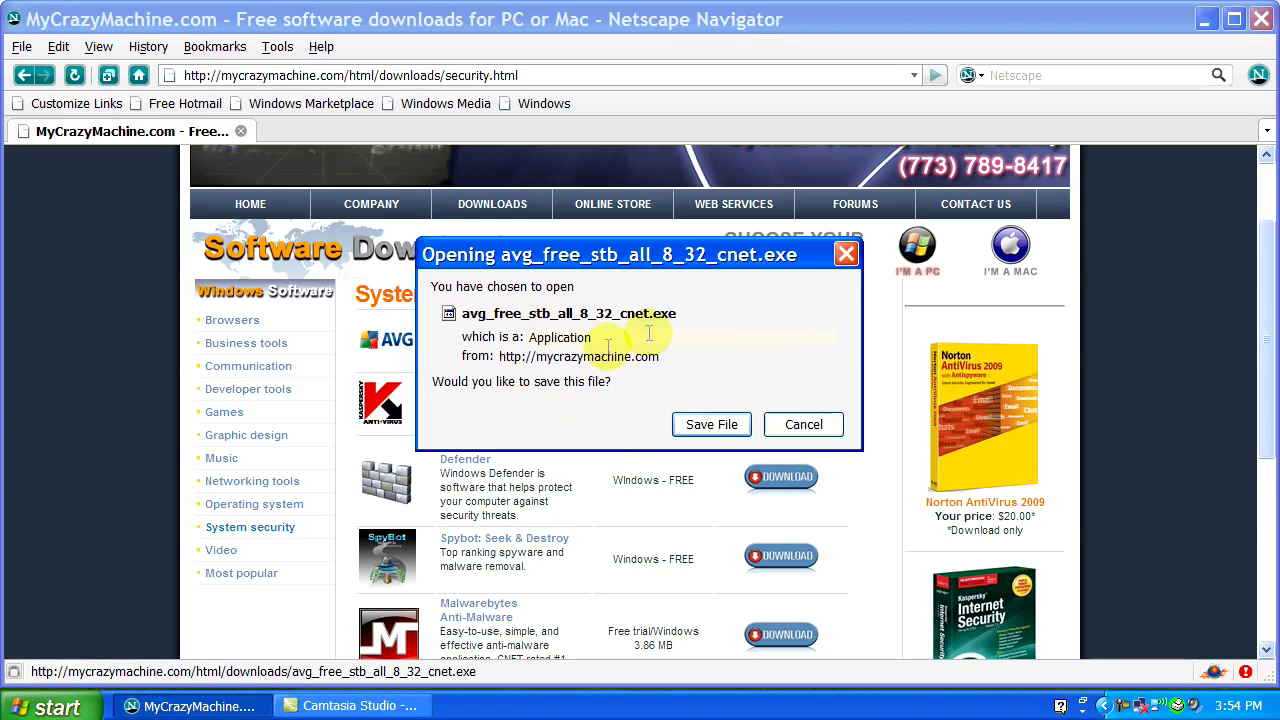
pyautogui.click(708, 426)
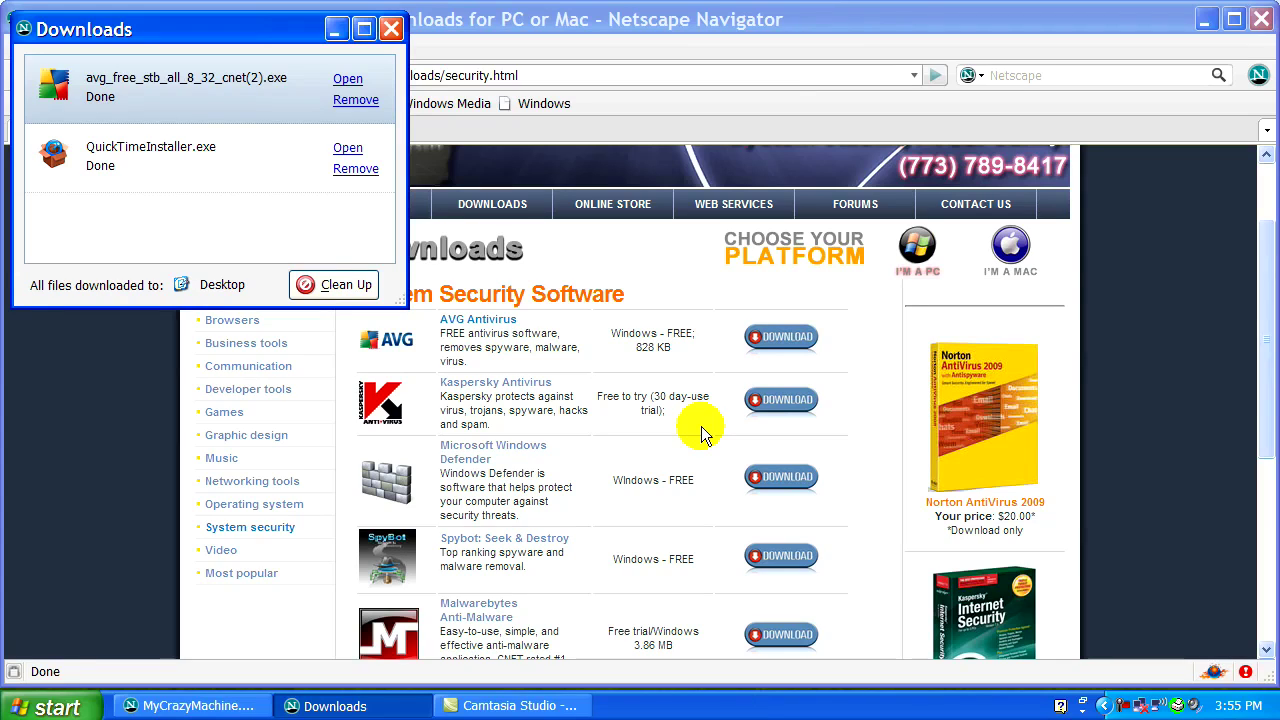
# Clear the browser and download windows, run the avg_free_stb_all_8_32_cnet installer from the desktop, and proceed past its welcome screen.
pyautogui.click(1205, 22)
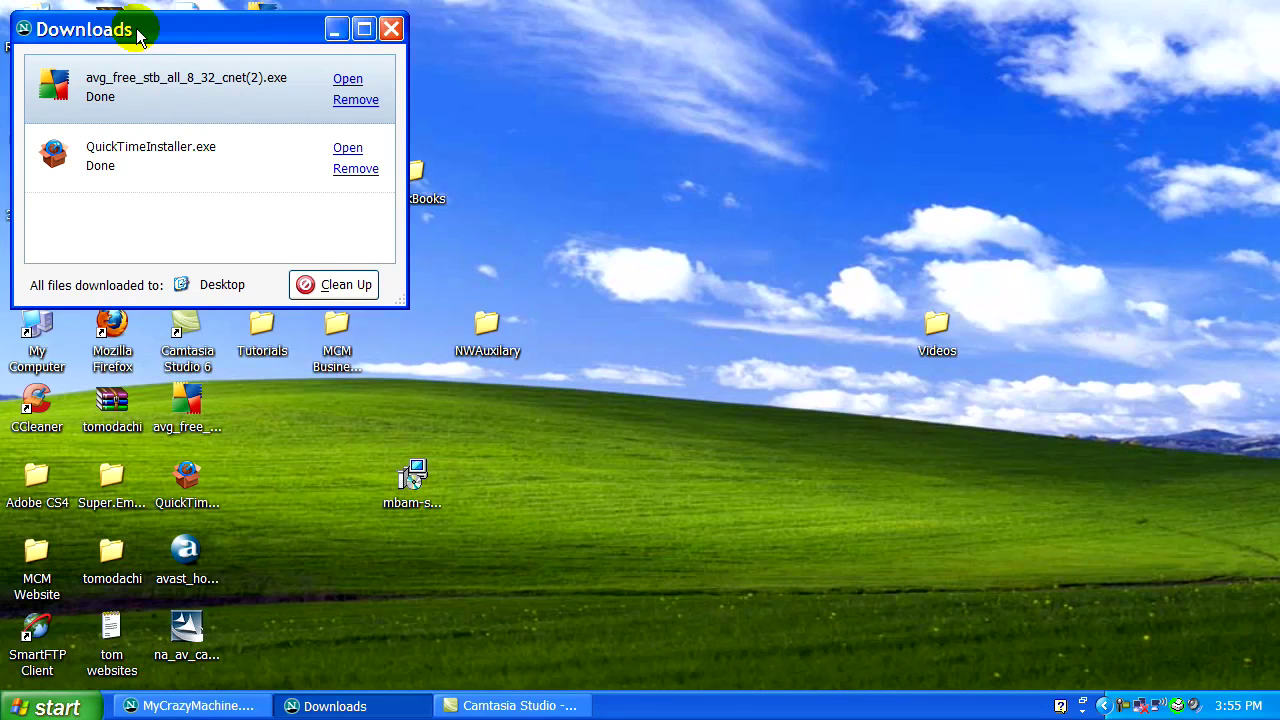
pyautogui.click(391, 28)
pyautogui.click(471, 273)
pyautogui.click(197, 415)
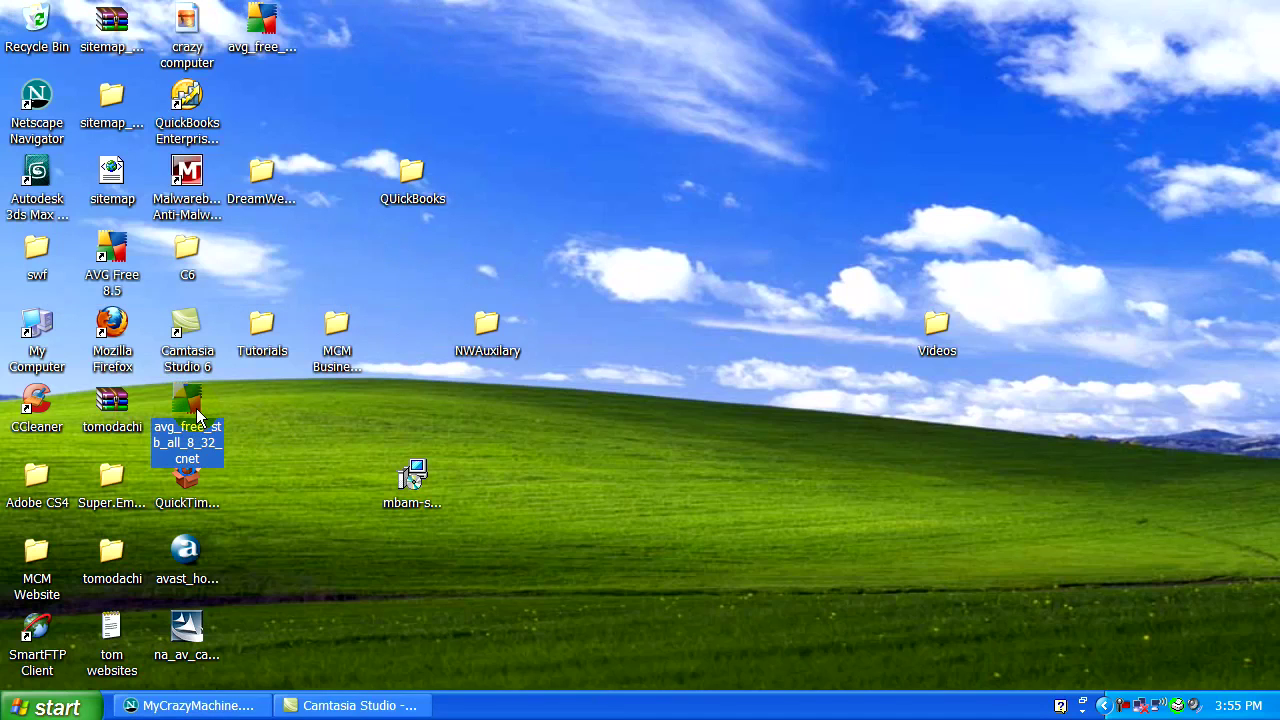
pyautogui.doubleClick(197, 415)
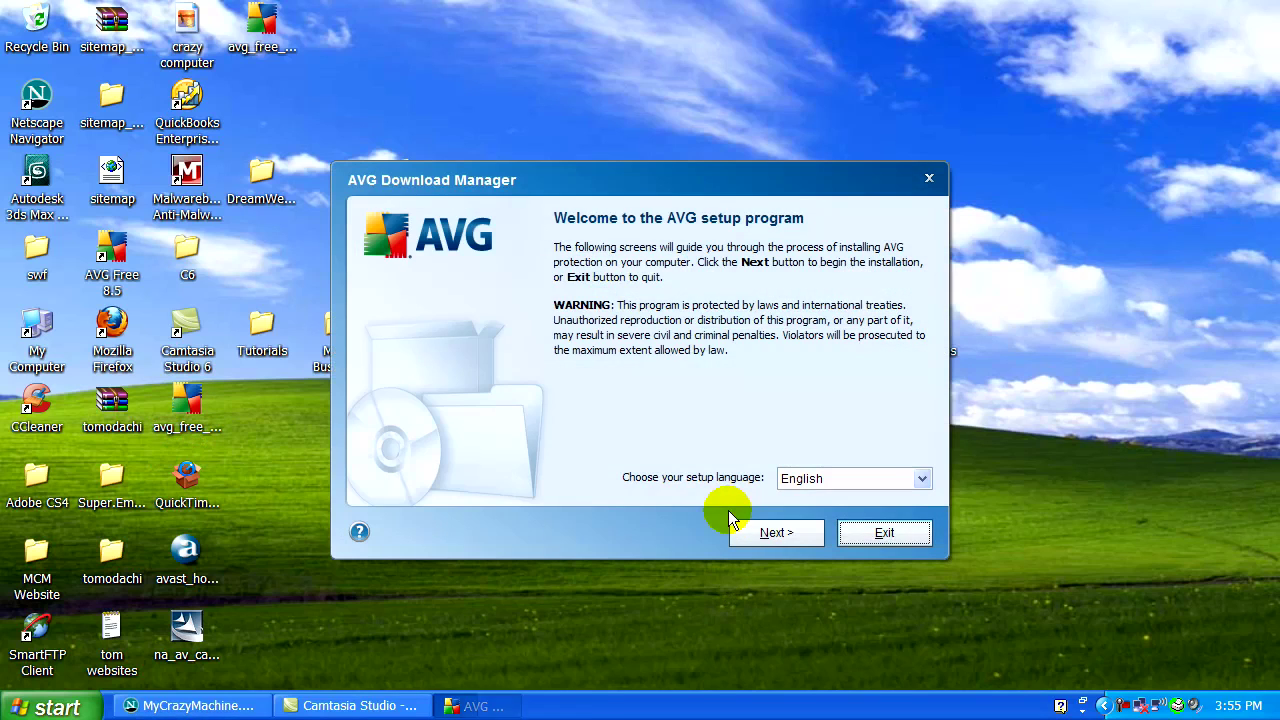
pyautogui.click(740, 529)
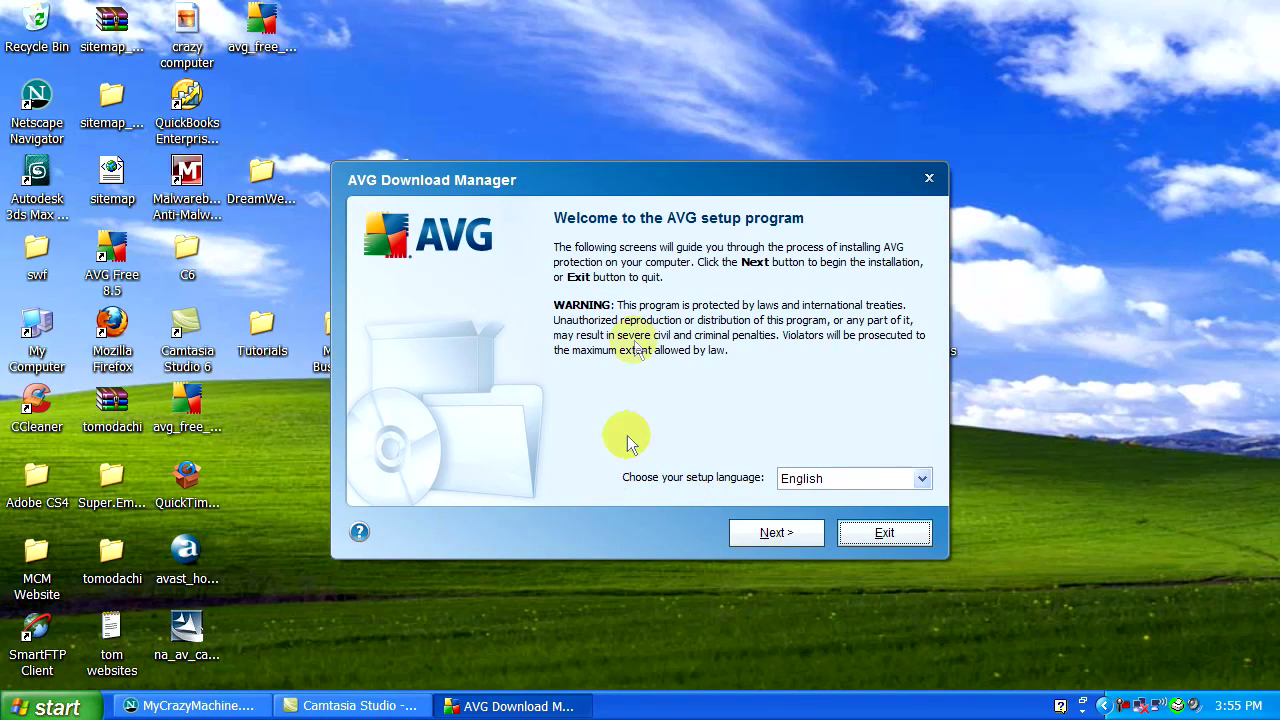
pyautogui.click(755, 534)
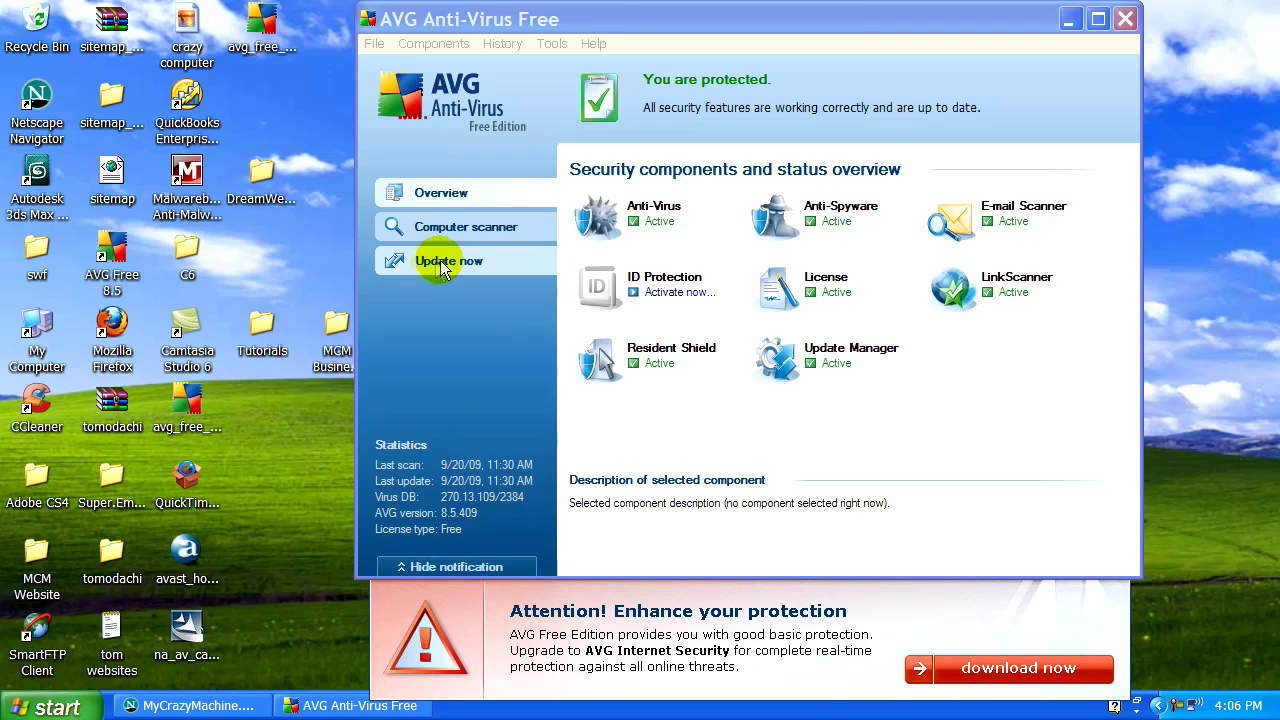
# Download and install the available virus definitions update in AVG Anti-Virus Free, and close the program.
pyautogui.click(438, 268)
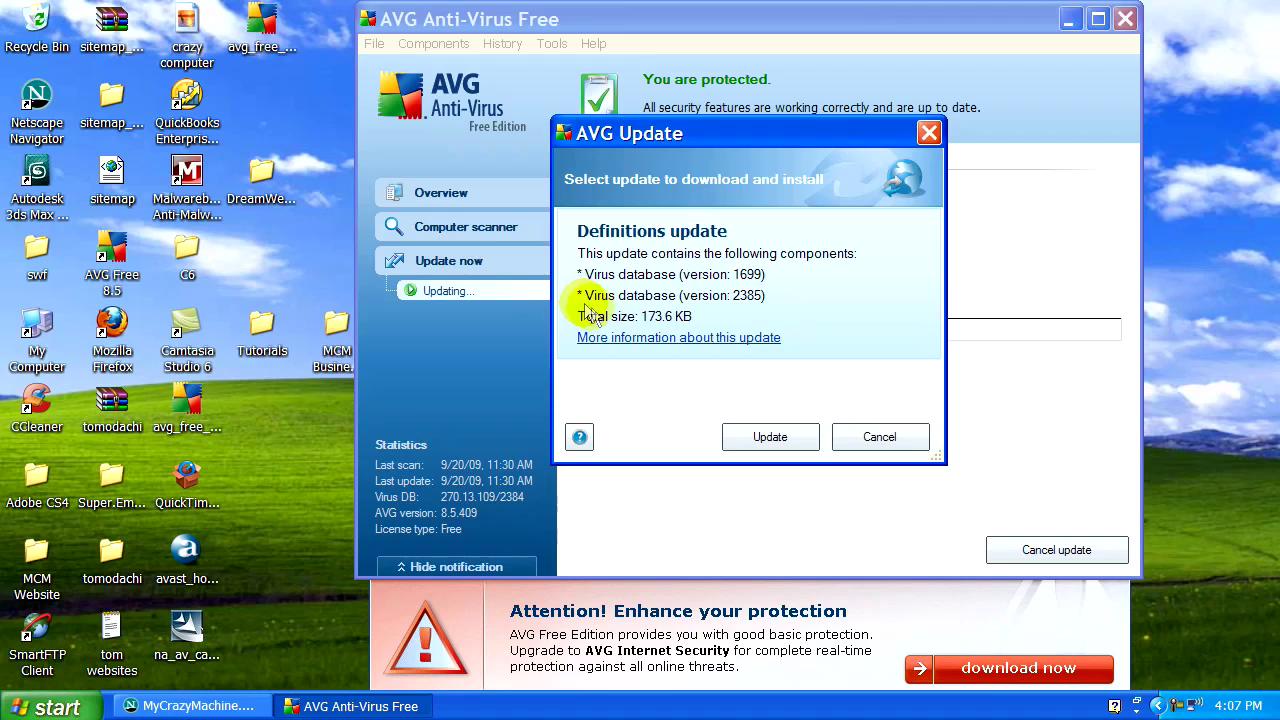
pyautogui.click(766, 437)
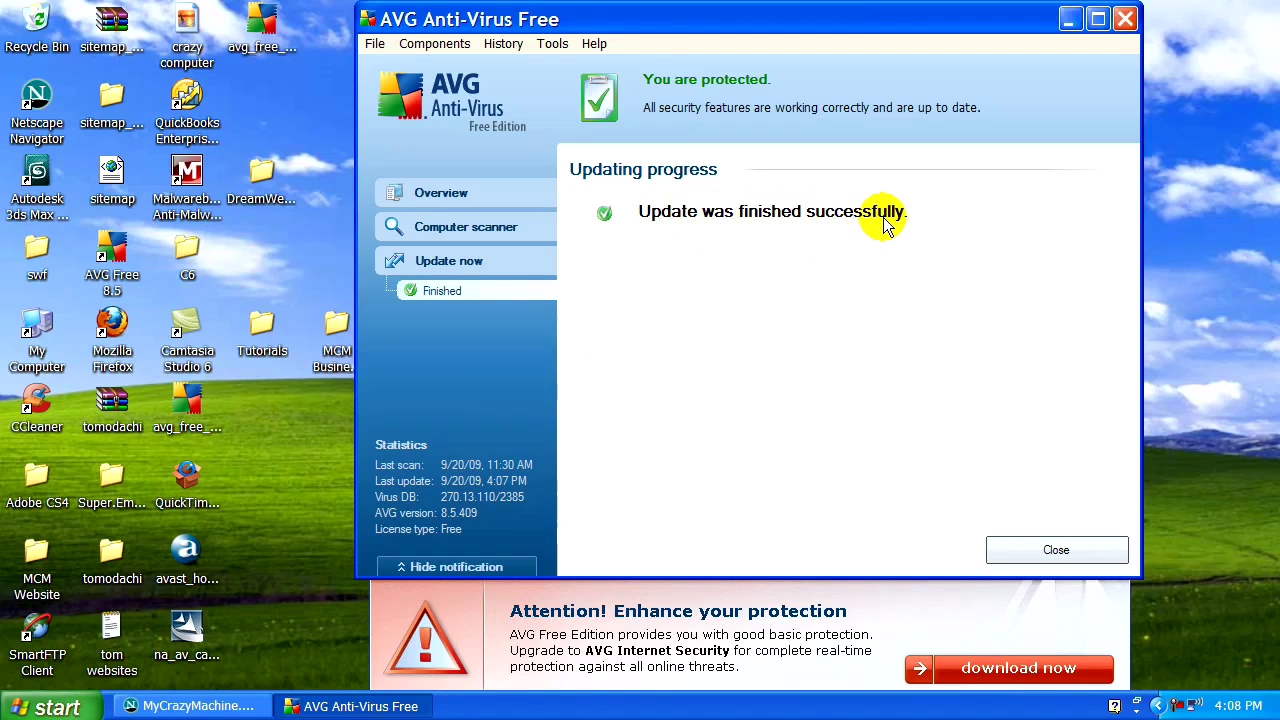
pyautogui.click(1126, 19)
# Open the System Configuration Utility by running msconfig.
pyautogui.click(68, 707)
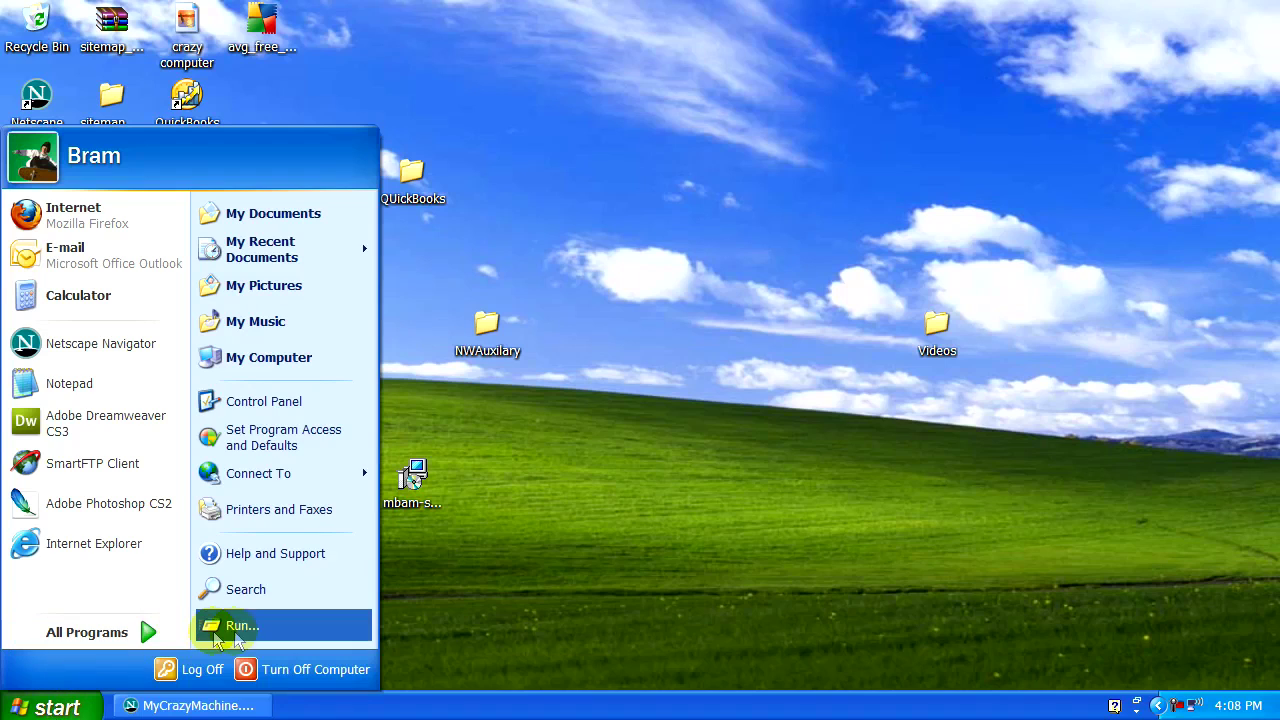
pyautogui.click(238, 630)
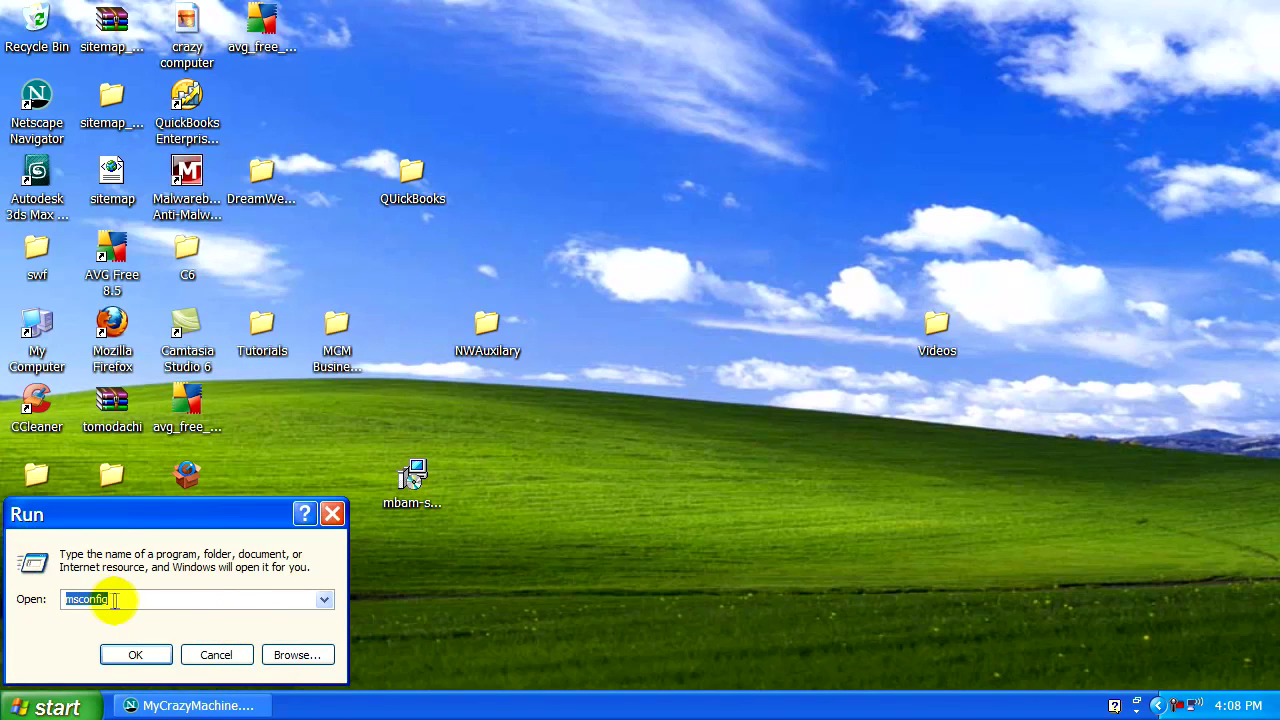
pyautogui.press('BackSpace')
pyautogui.write('ms')
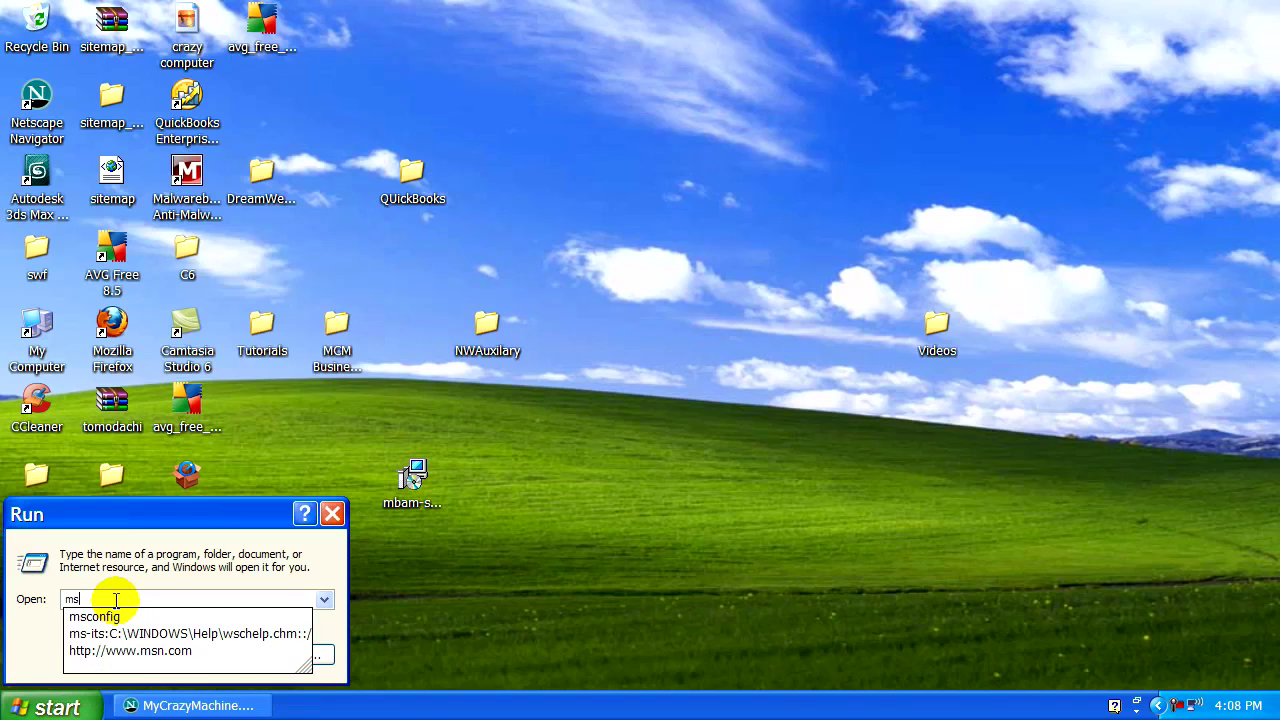
pyautogui.write('confi')
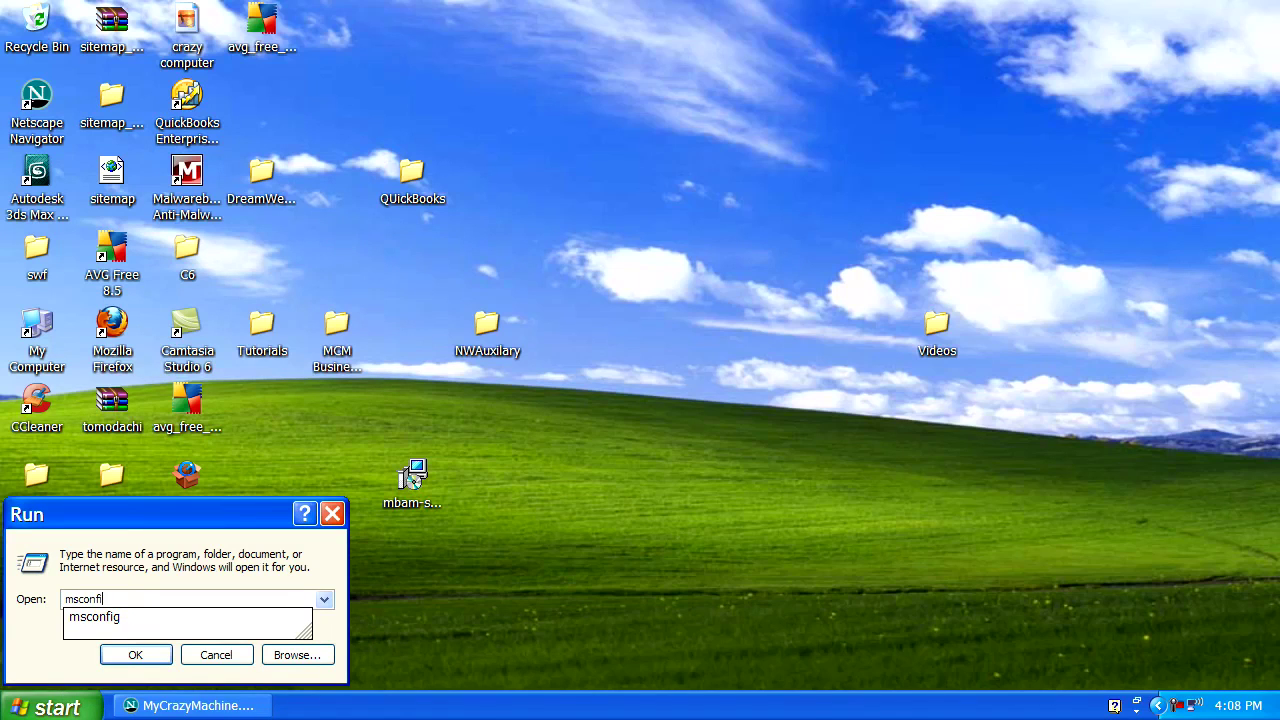
pyautogui.write('g')
pyautogui.click(140, 654)
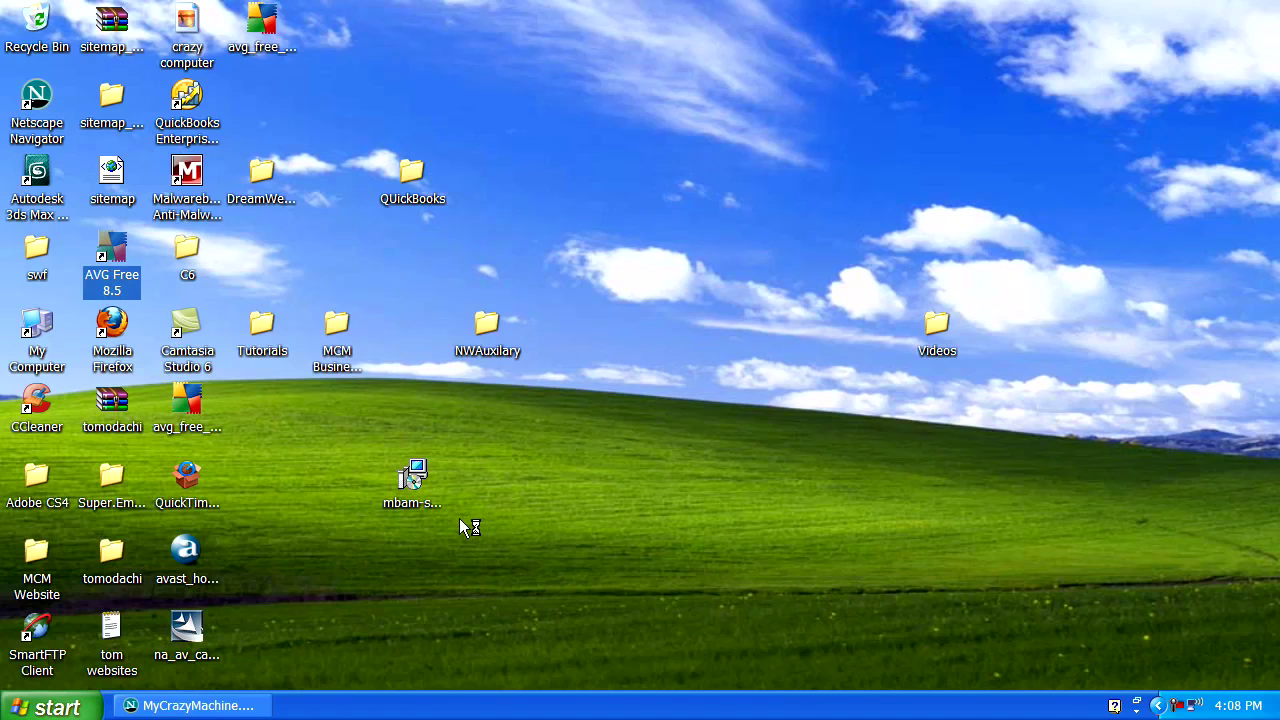
pyautogui.click(530, 460)
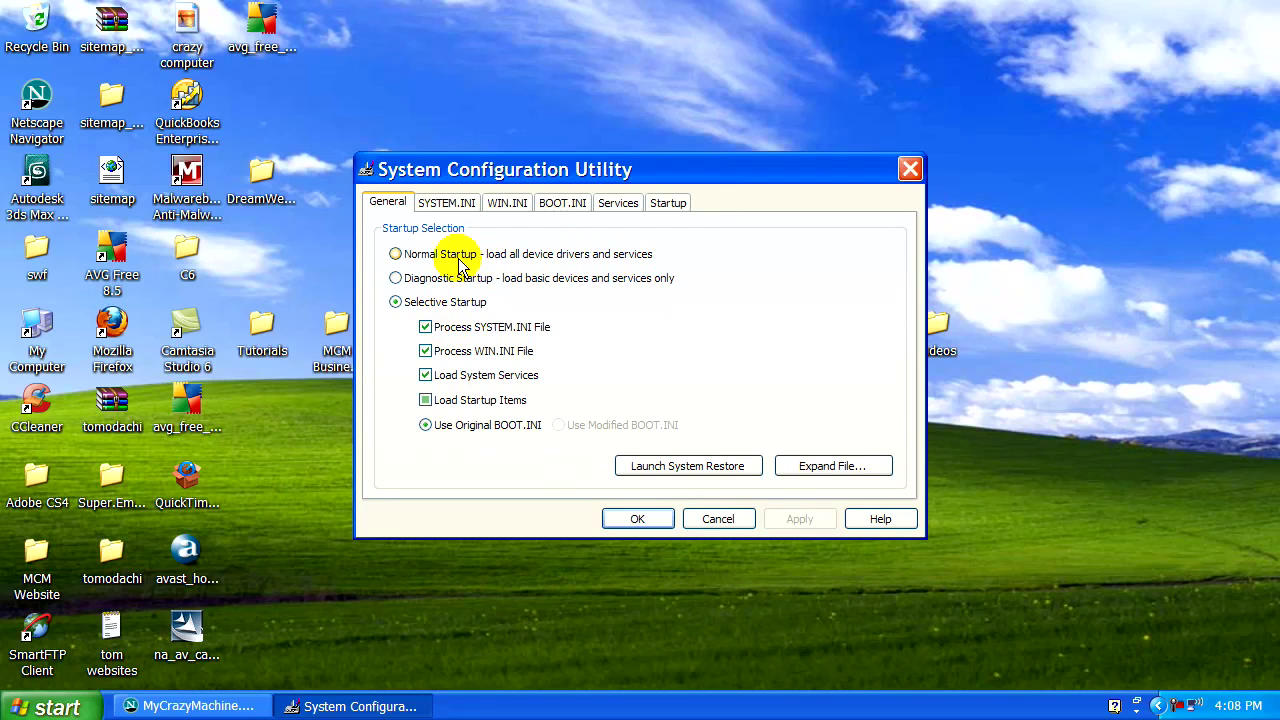
# Apply Normal Startup as the startup selection and restart the computer.
pyautogui.click(396, 255)
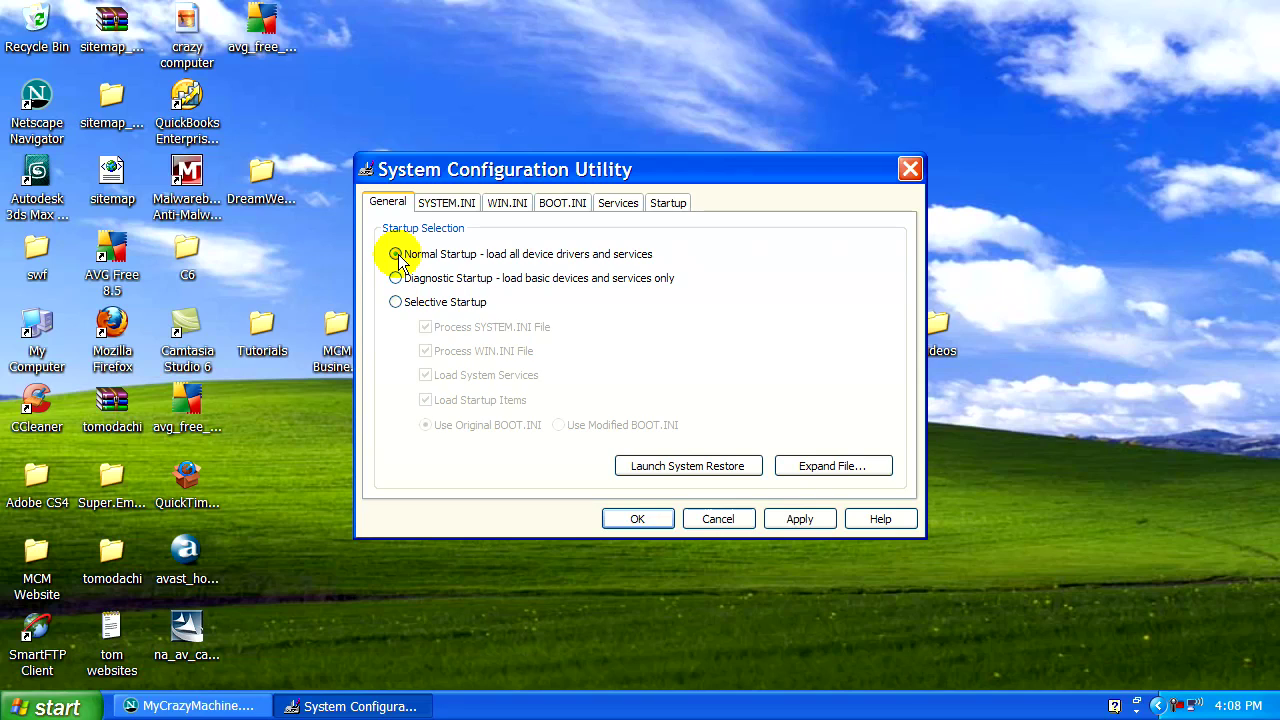
pyautogui.click(800, 520)
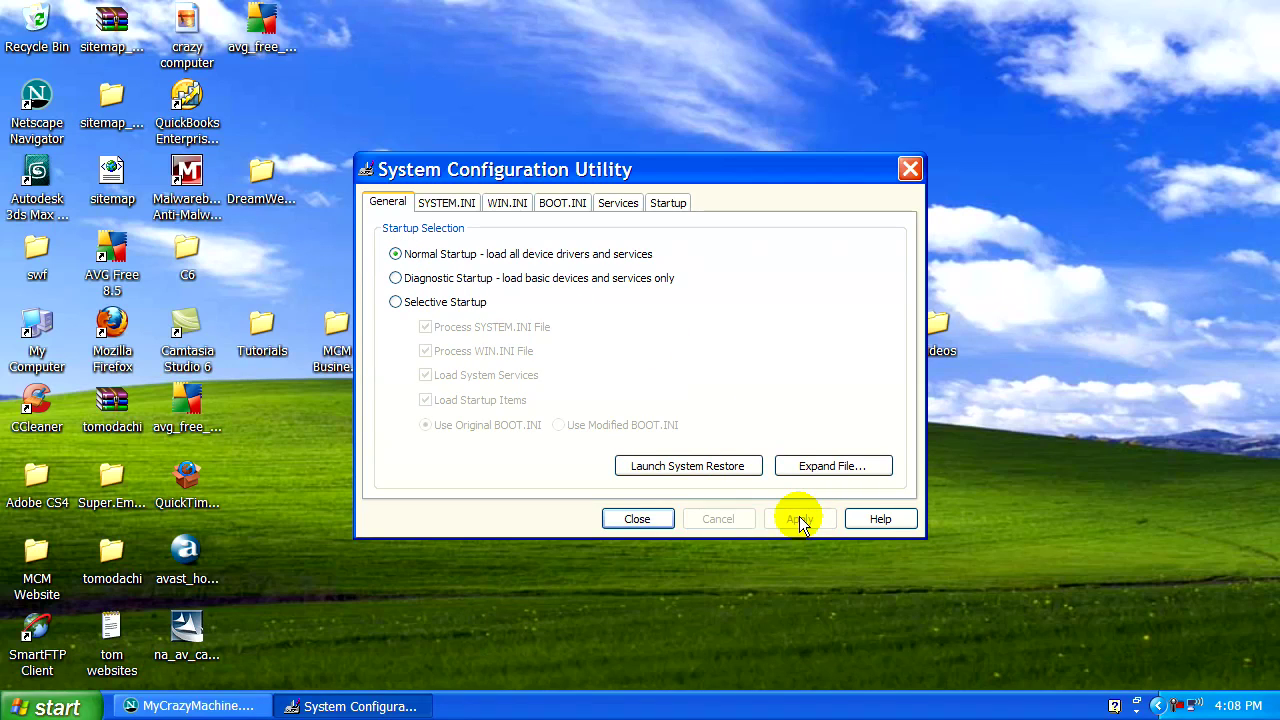
pyautogui.click(650, 524)
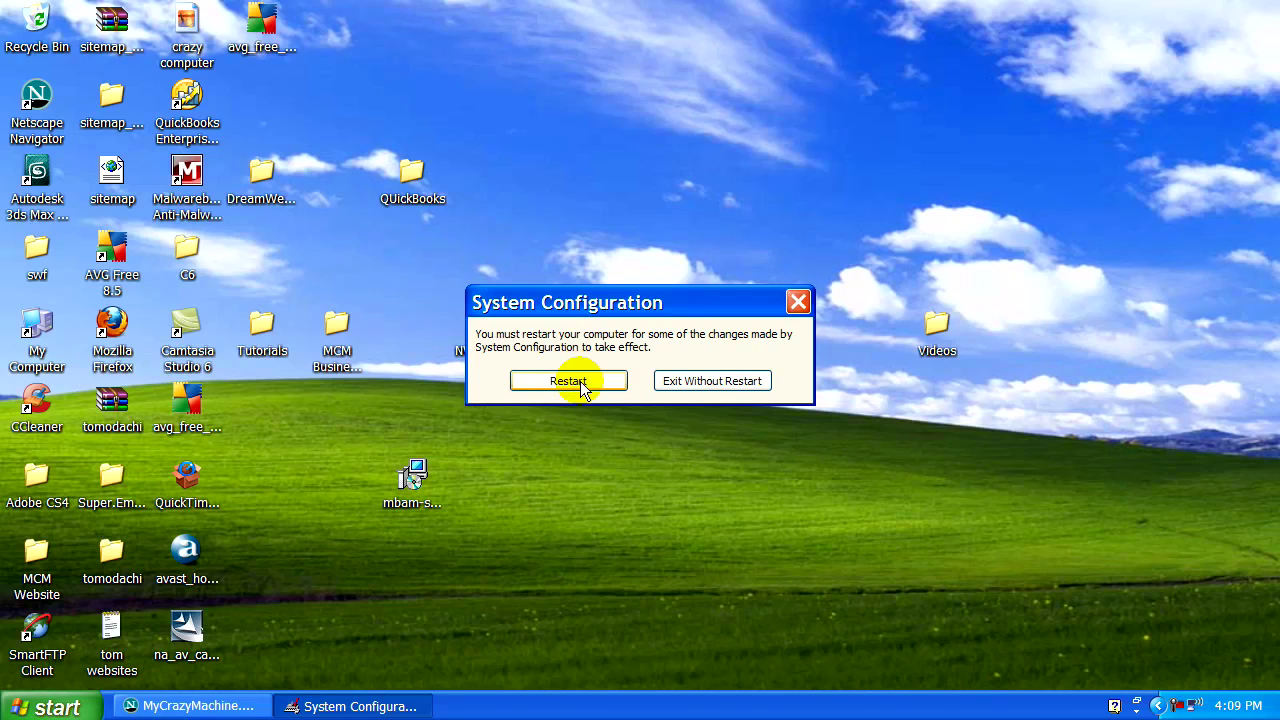
pyautogui.click(568, 381)
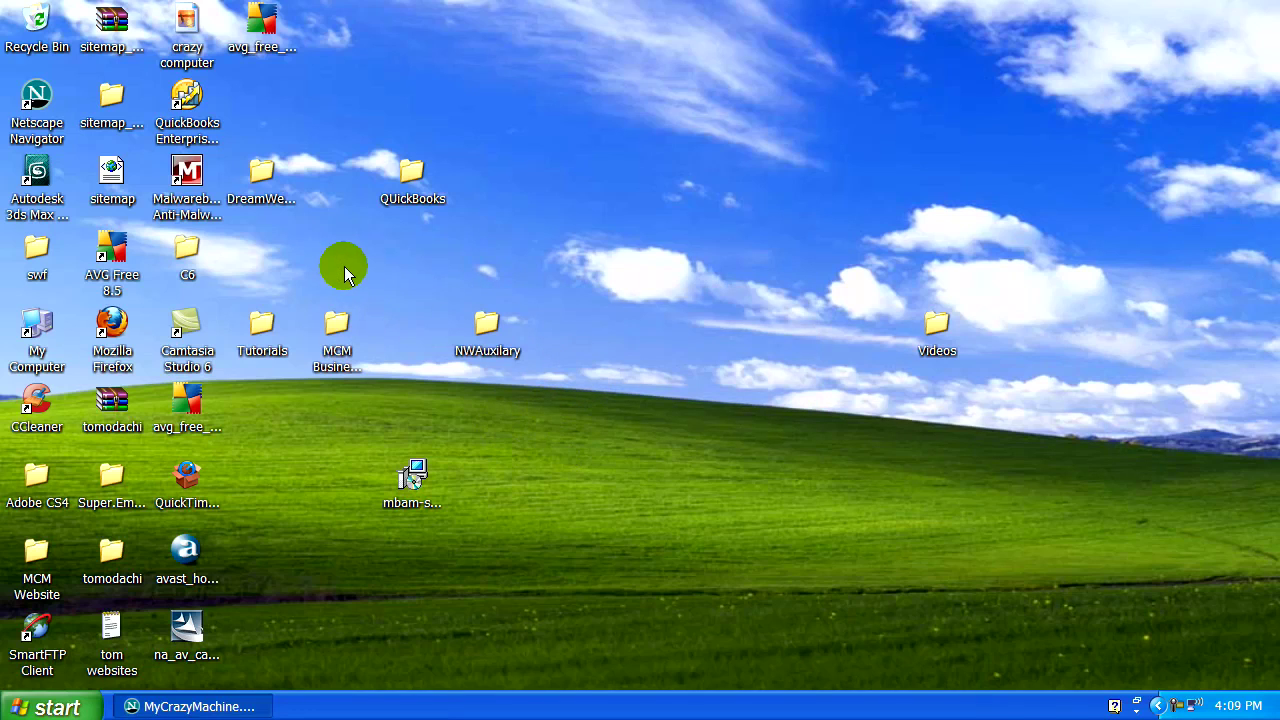
# Open AVG Free 8.5 from the desktop and enable scanning of media files in the whole-computer scan settings.
pyautogui.click(115, 256)
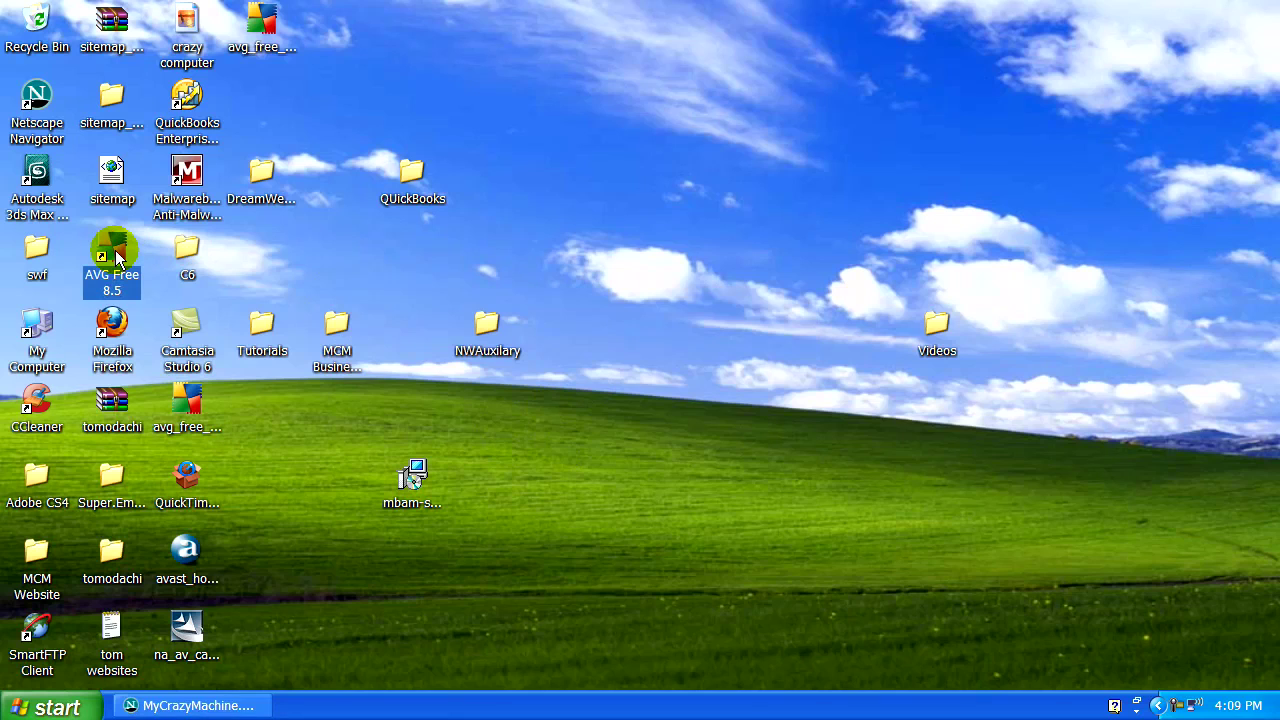
pyautogui.doubleClick(117, 256)
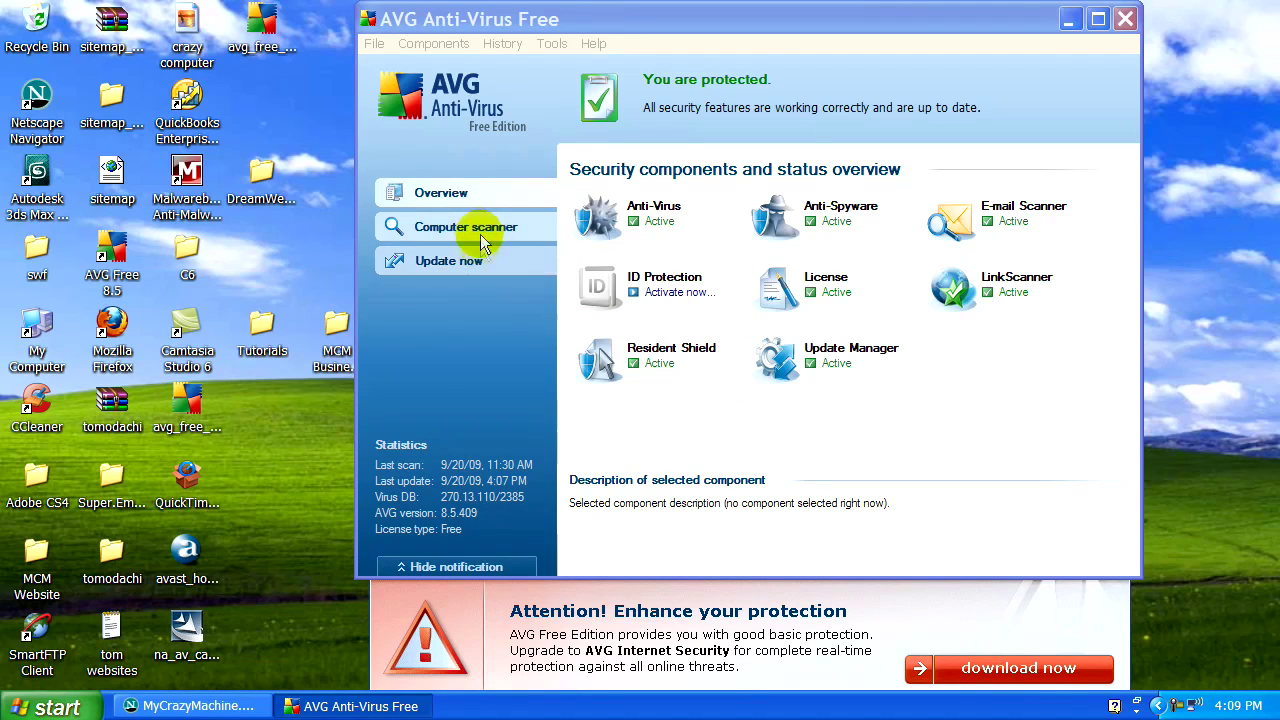
pyautogui.click(480, 234)
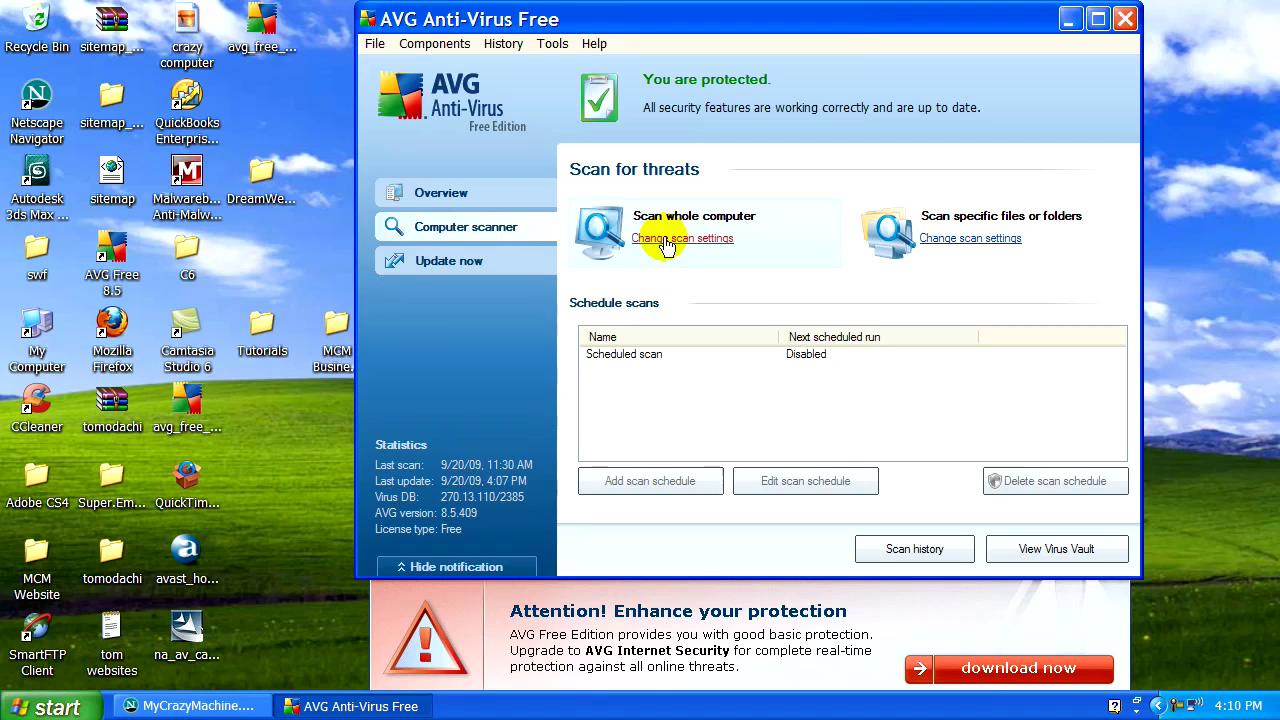
pyautogui.click(666, 239)
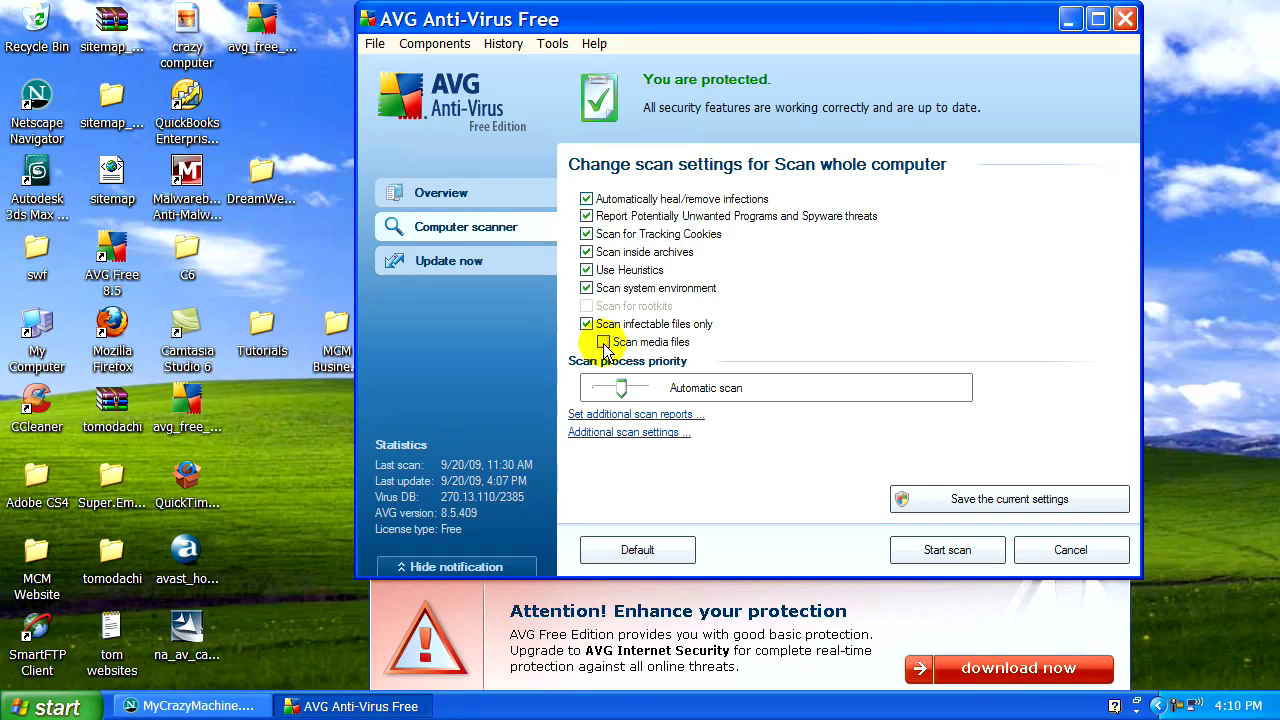
pyautogui.click(604, 342)
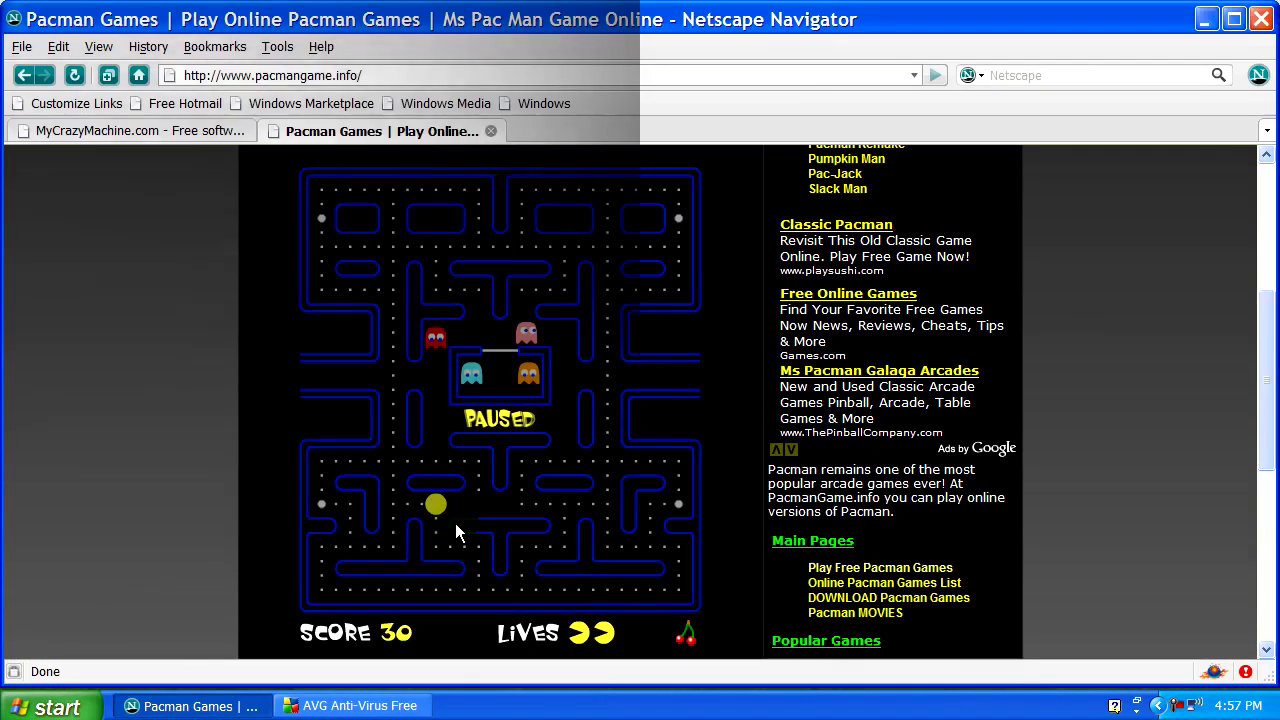
# Resume the paused Pacman game in the browser, play a few moves, and close its tab.
pyautogui.click(455, 532)
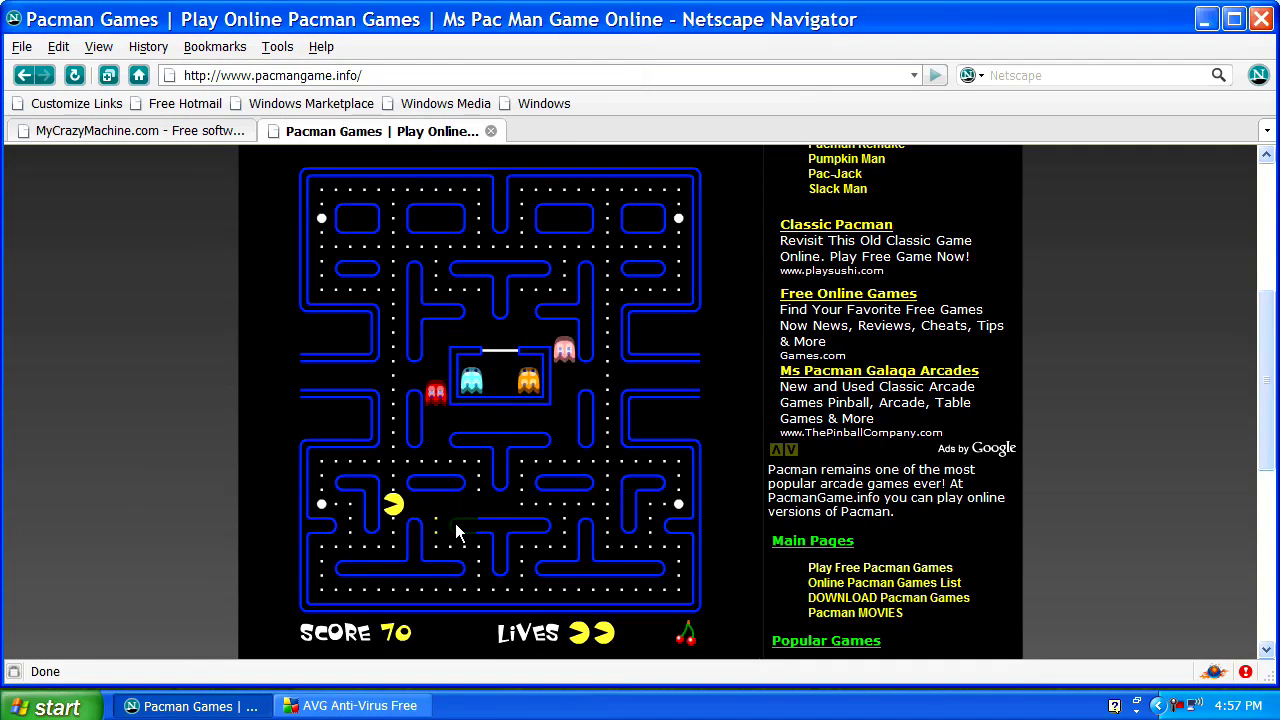
pyautogui.press('Left')
pyautogui.press('Down')
pyautogui.press('Right')
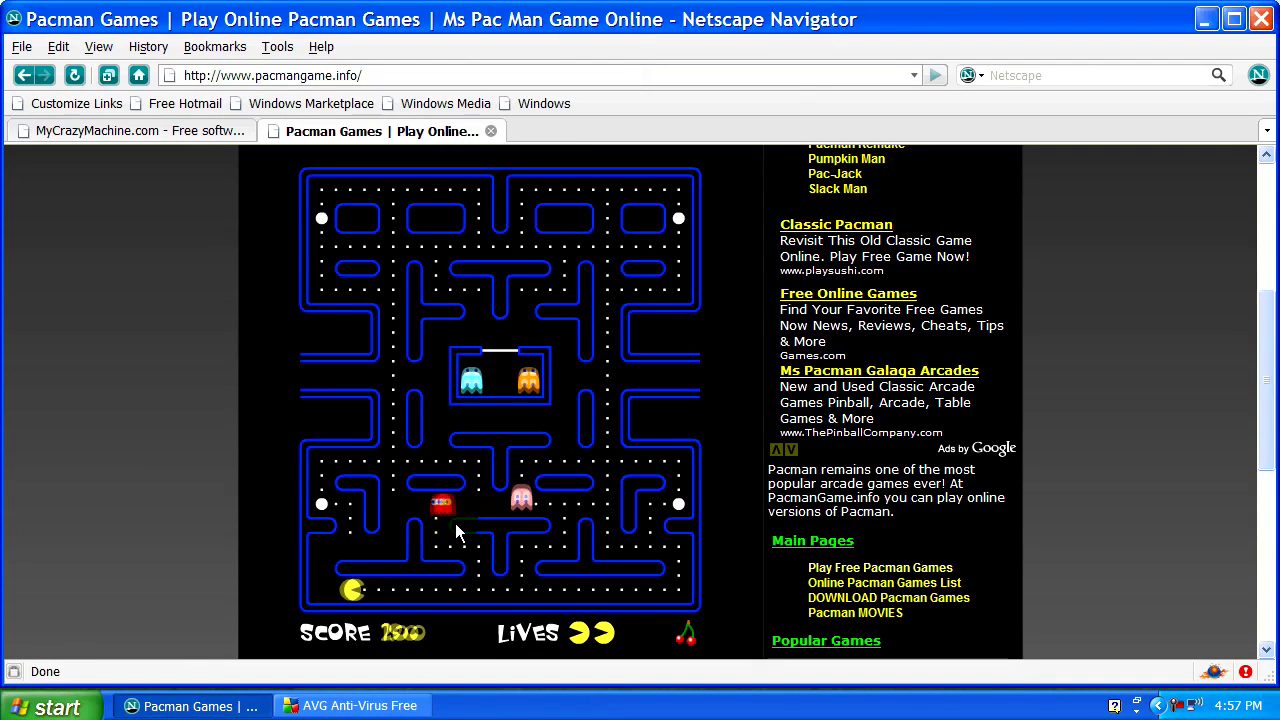
pyautogui.press('Left')
pyautogui.press('Up')
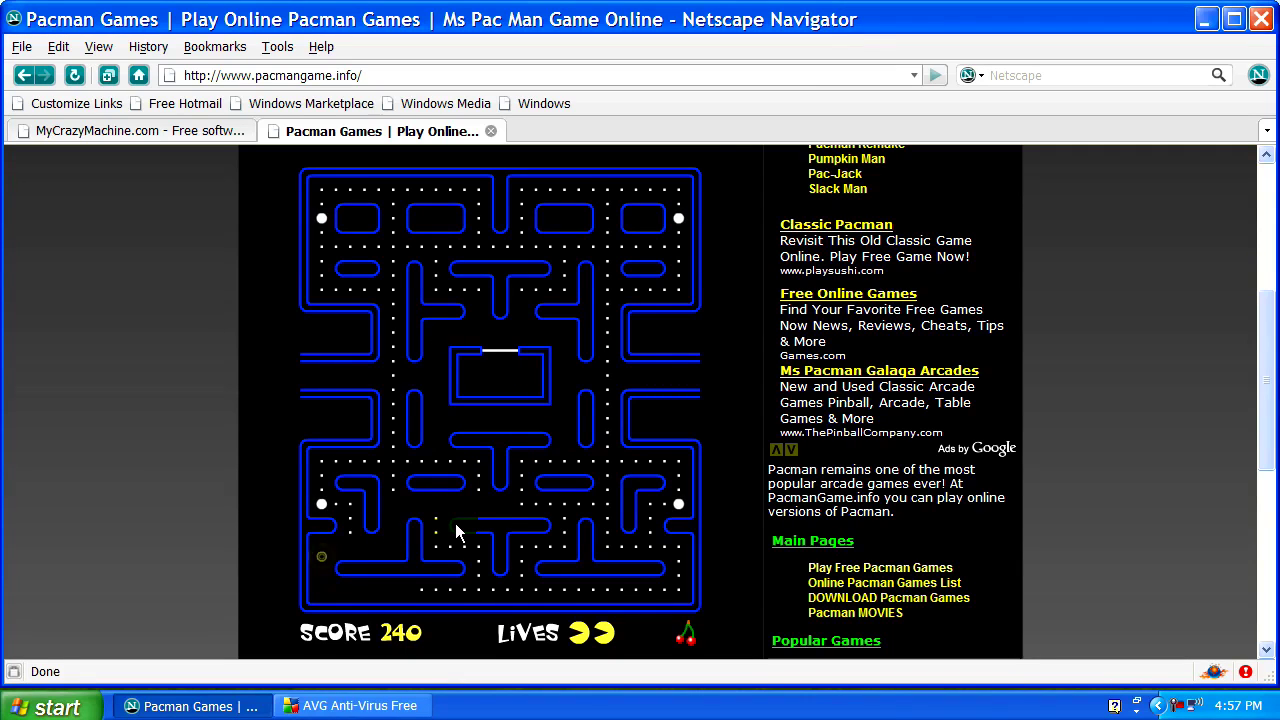
pyautogui.click(491, 132)
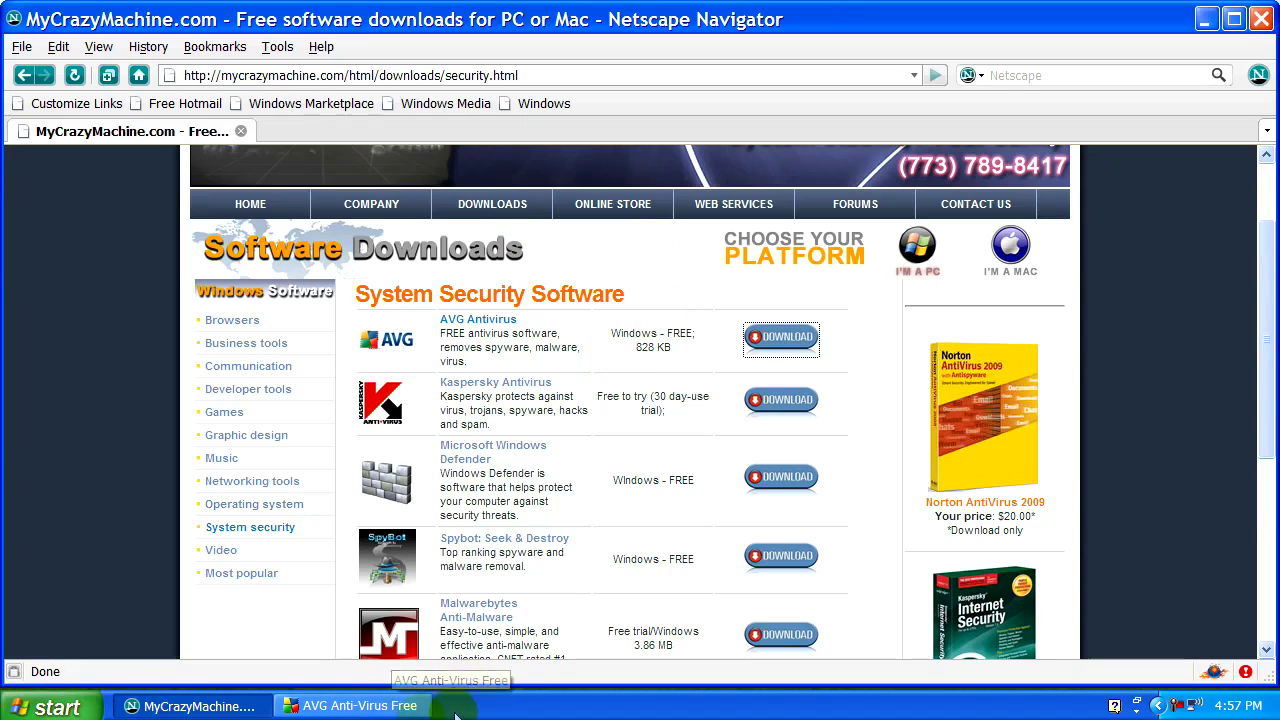
# Review the results of the interrupted specific files or folders scan in AVG and return to the browser's download page.
pyautogui.click(345, 705)
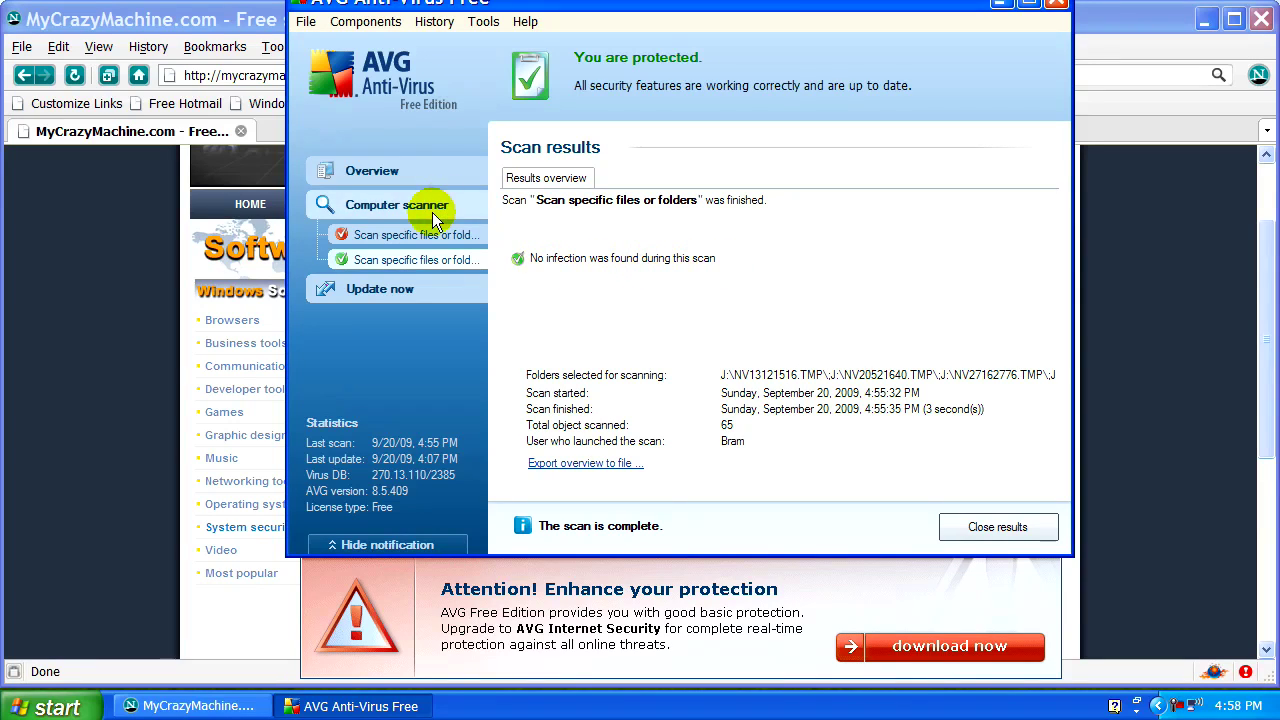
pyautogui.click(413, 236)
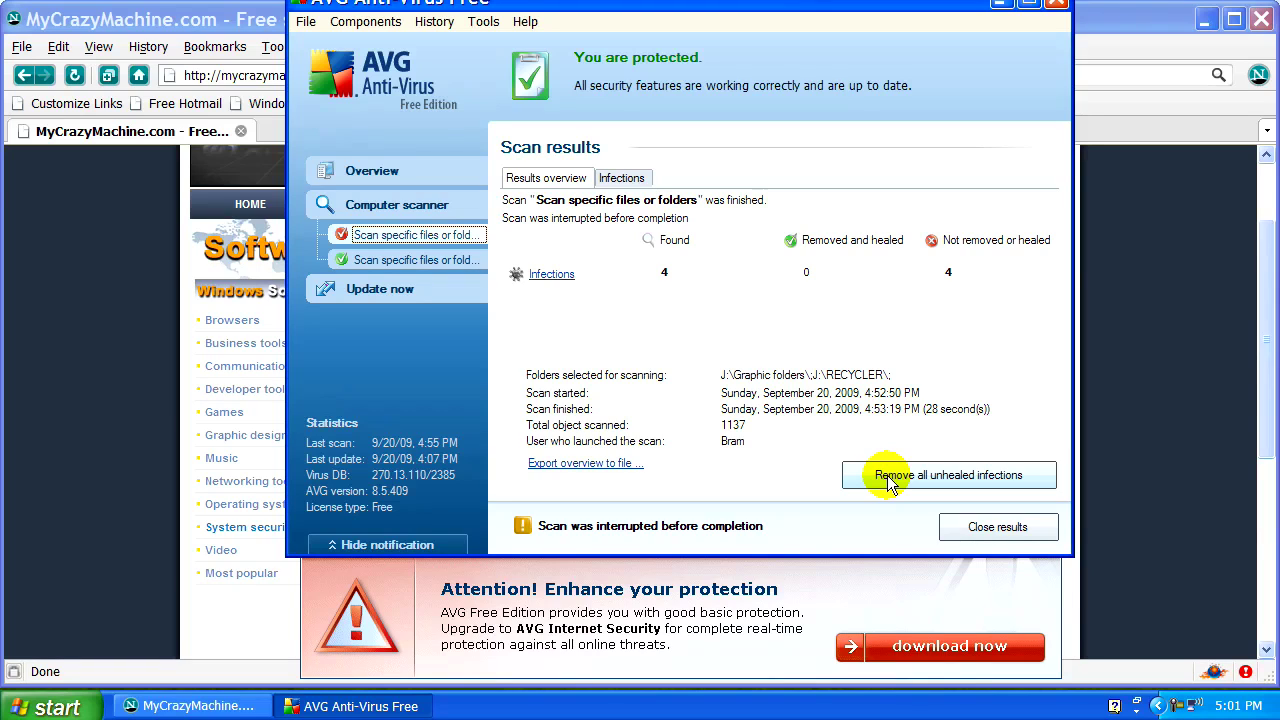
pyautogui.click(75, 326)
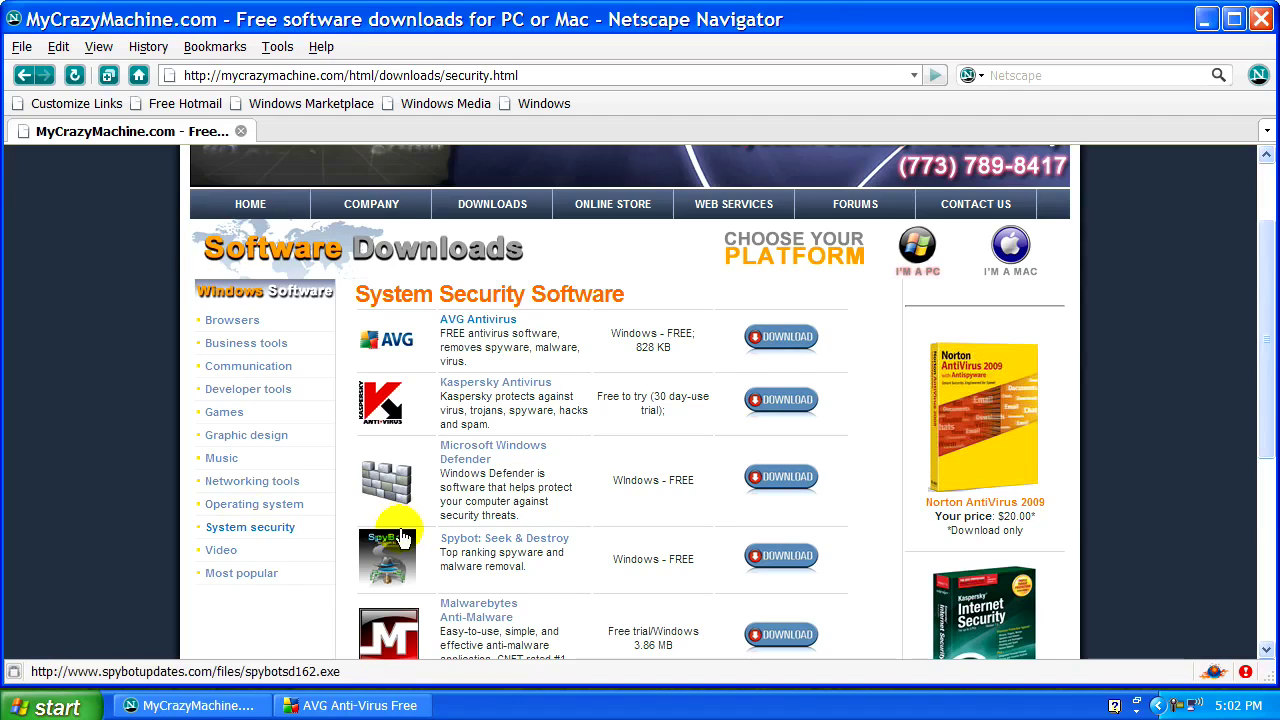
# Request the Malwarebytes Anti-Malware download from the security software list and cancel saving mbam-setup.exe.
pyautogui.scroll(-4, 415, 545)
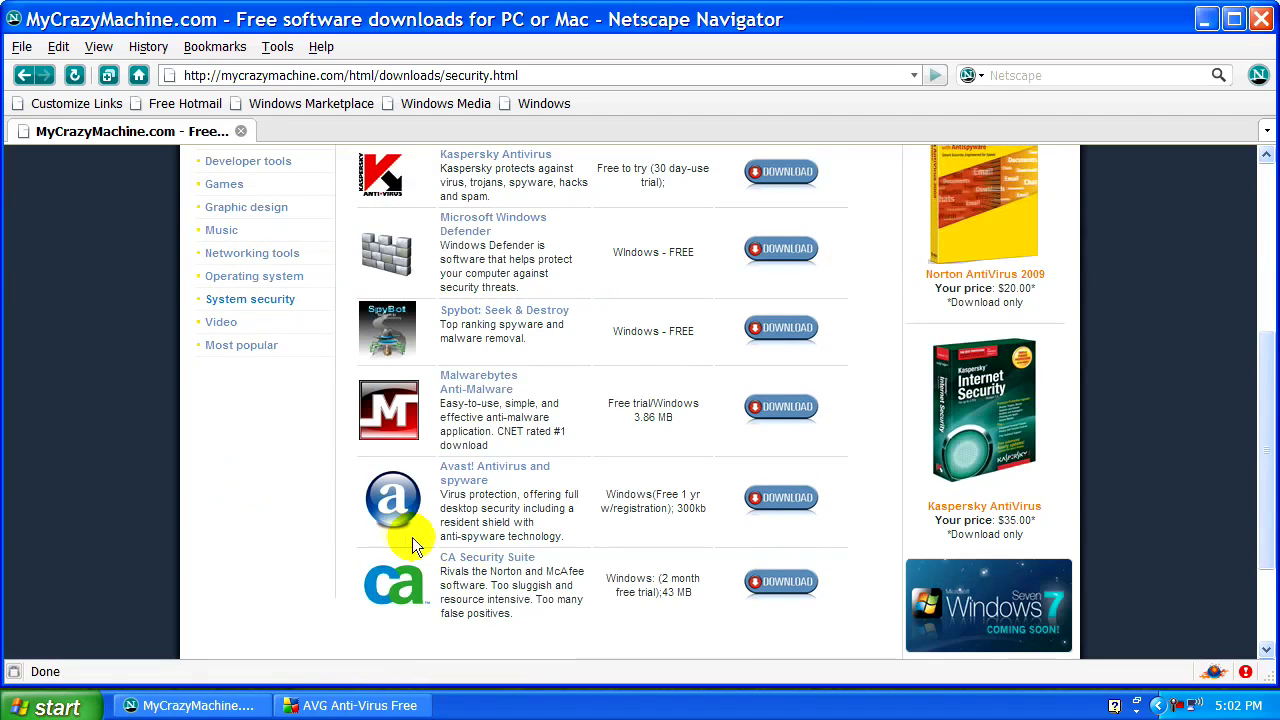
pyautogui.click(779, 409)
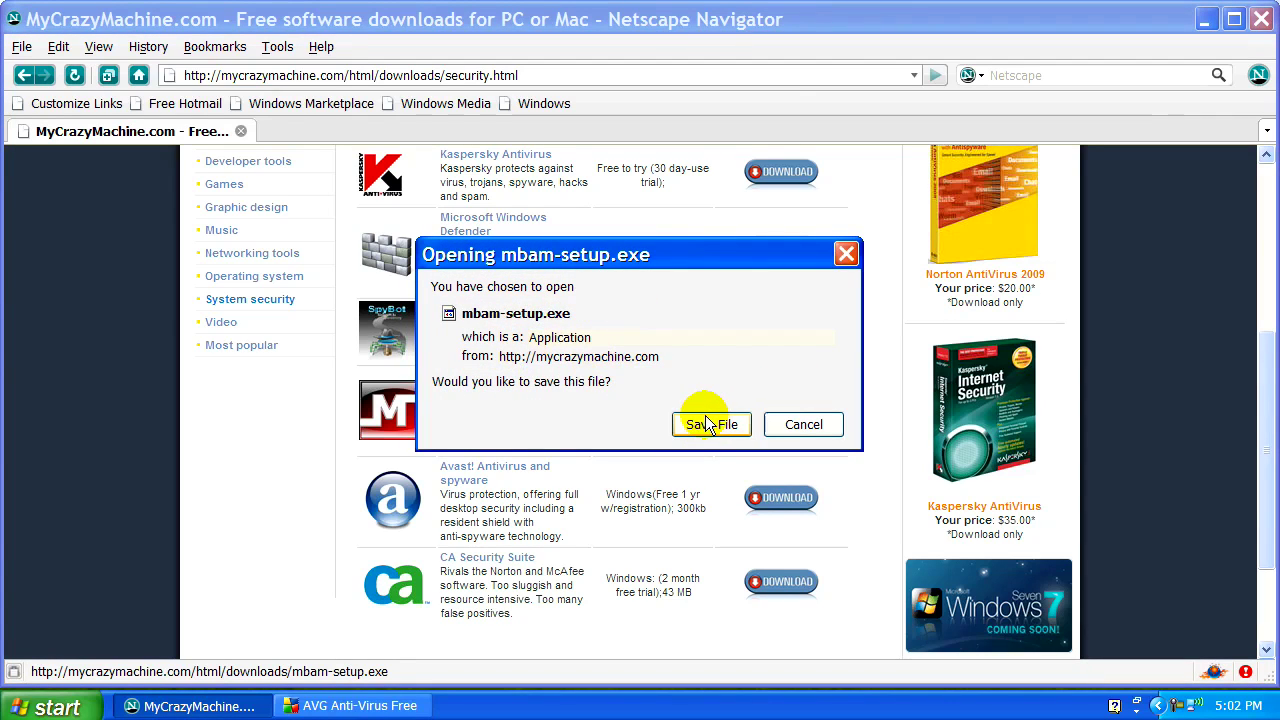
pyautogui.click(779, 425)
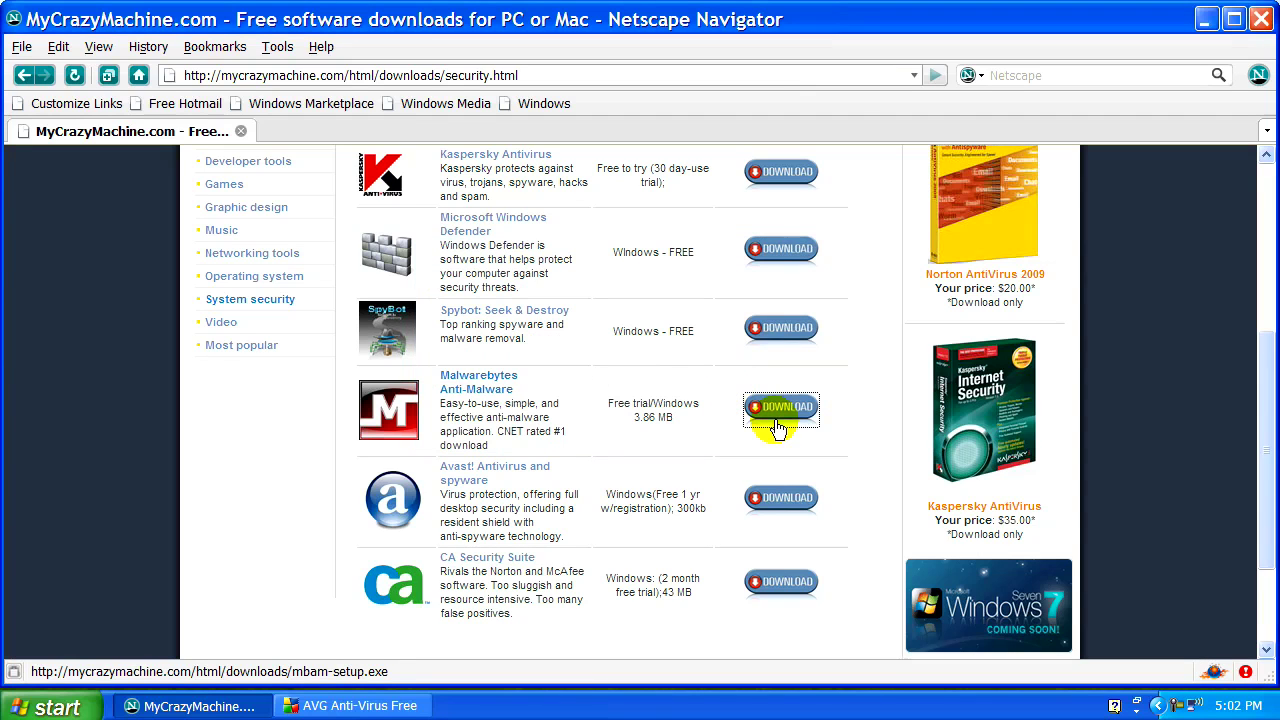
# Minimize the browser and AVG windows and select the mbam-setup installer on the desktop.
pyautogui.click(1205, 20)
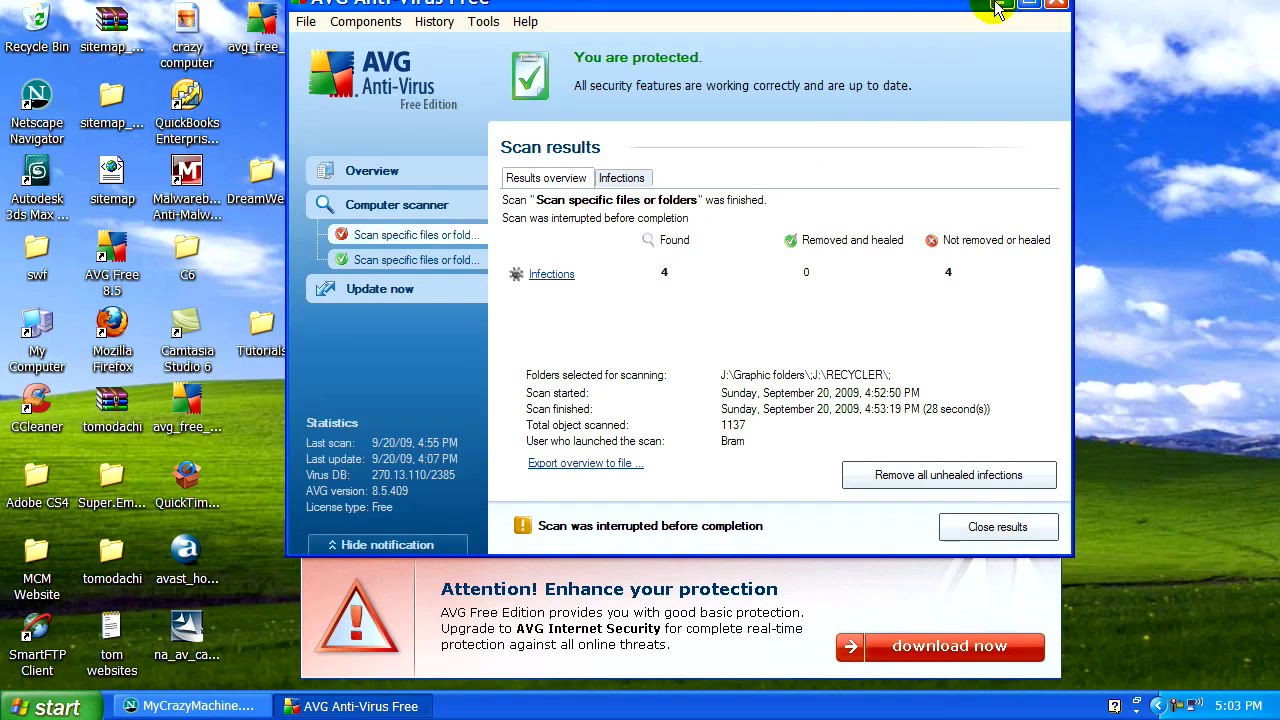
pyautogui.click(988, 8)
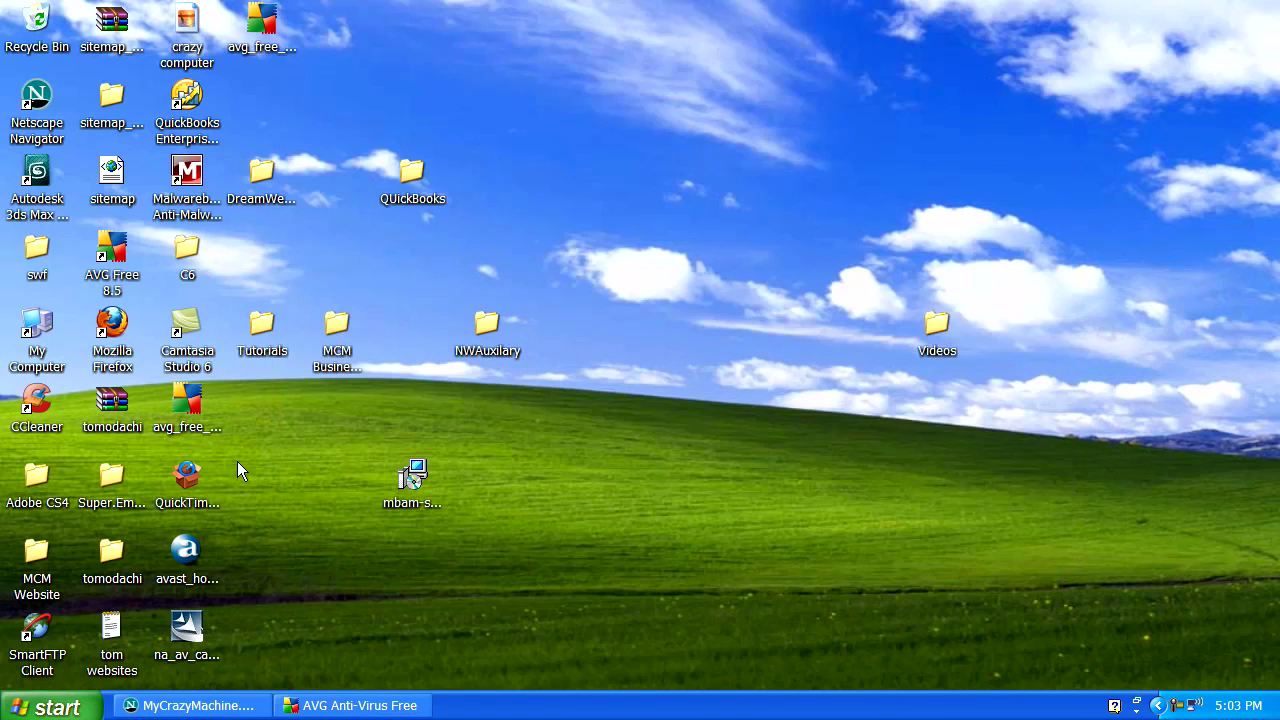
pyautogui.click(195, 218)
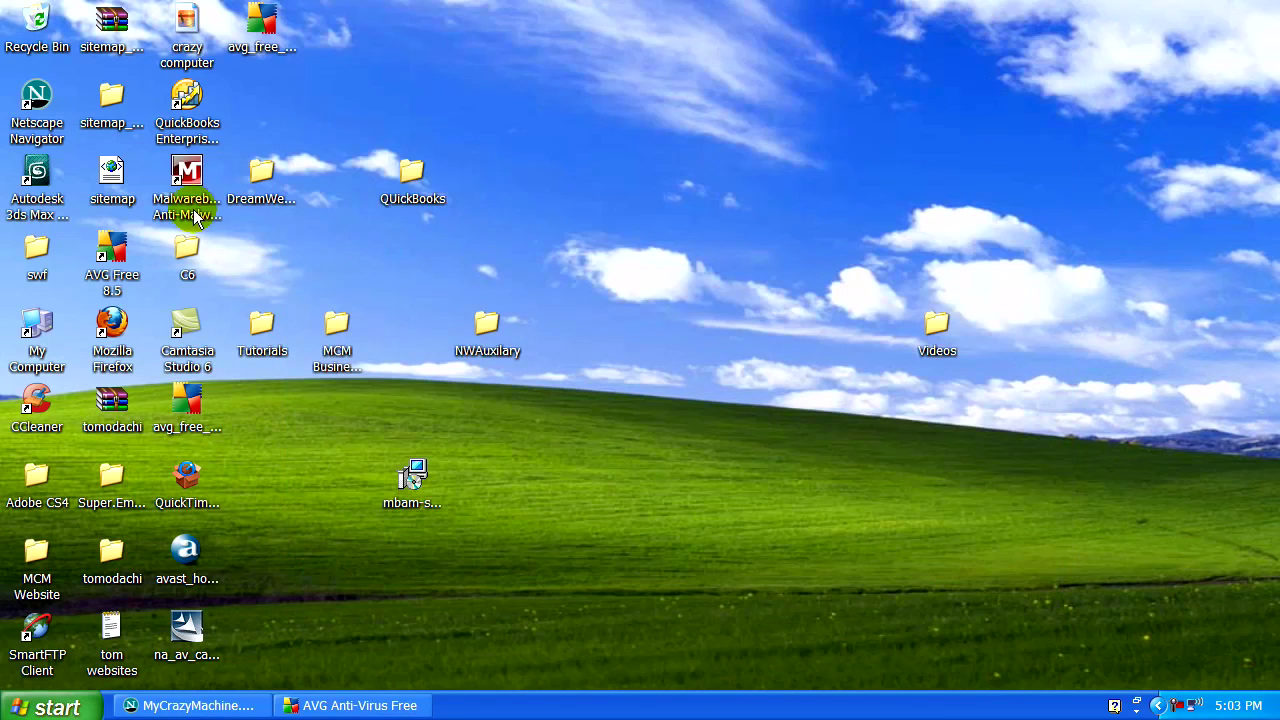
pyautogui.click(414, 476)
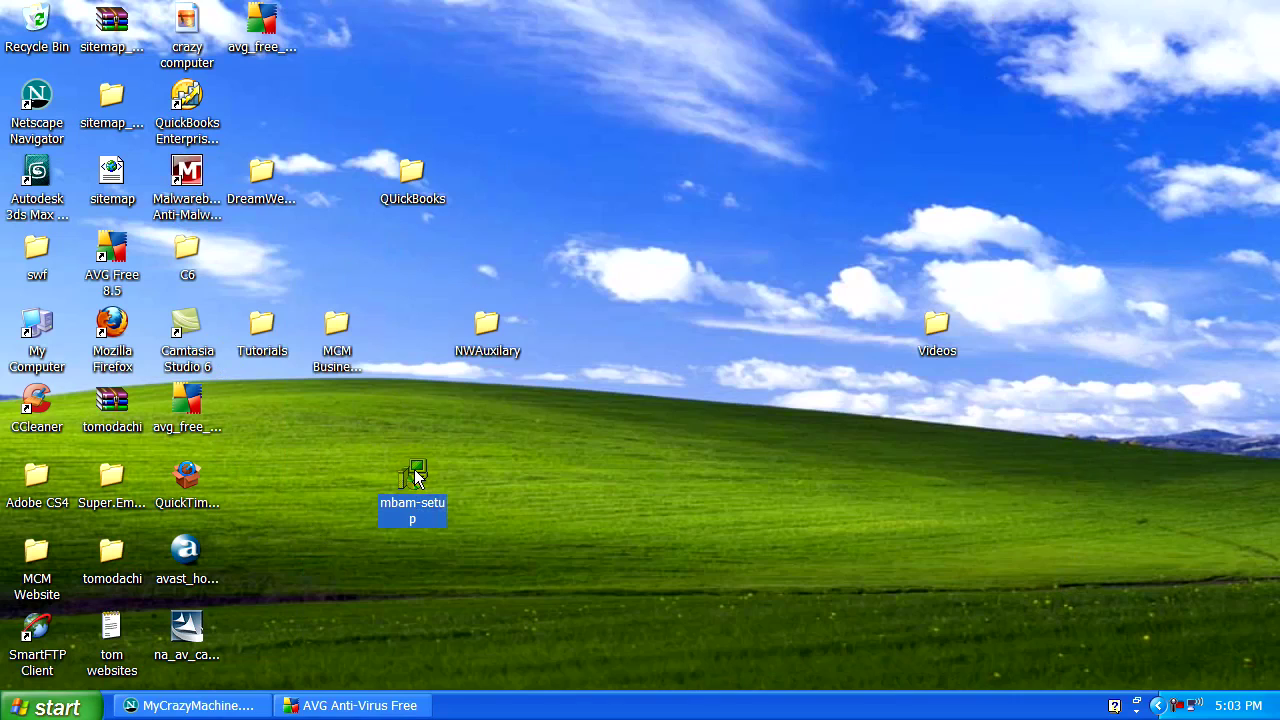
pyautogui.doubleClick(420, 522)
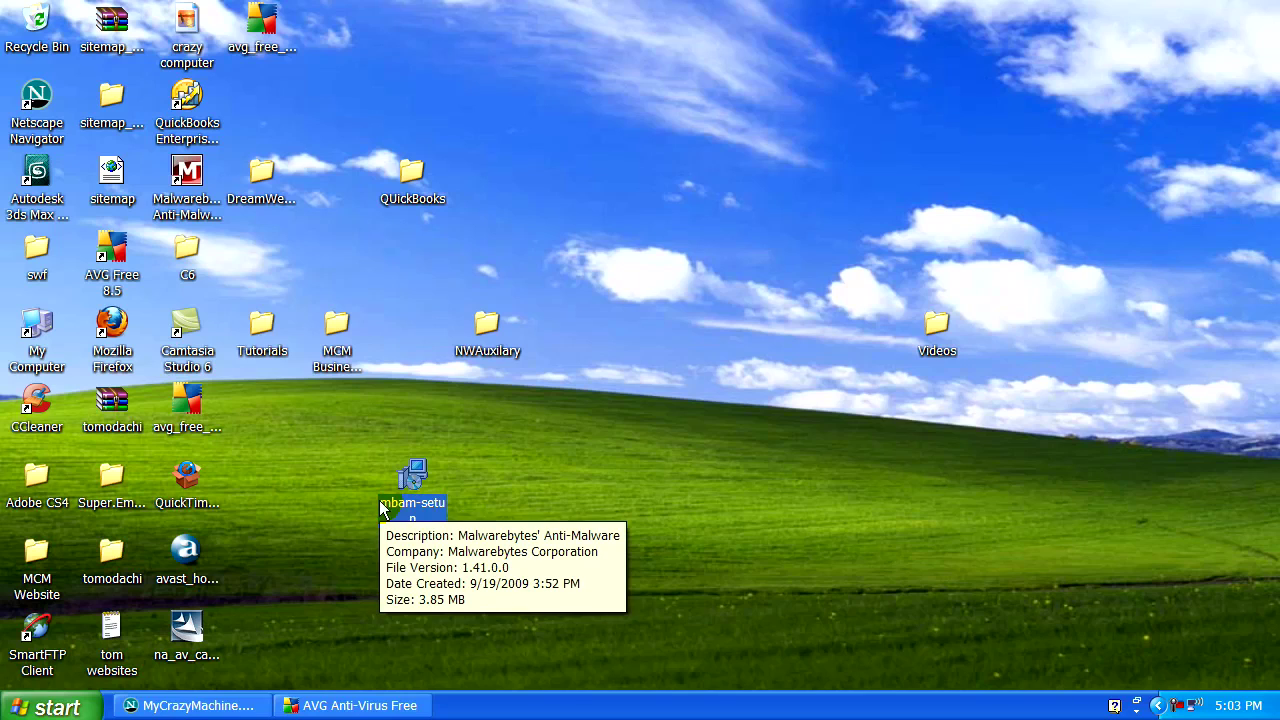
pyautogui.doubleClick(419, 524)
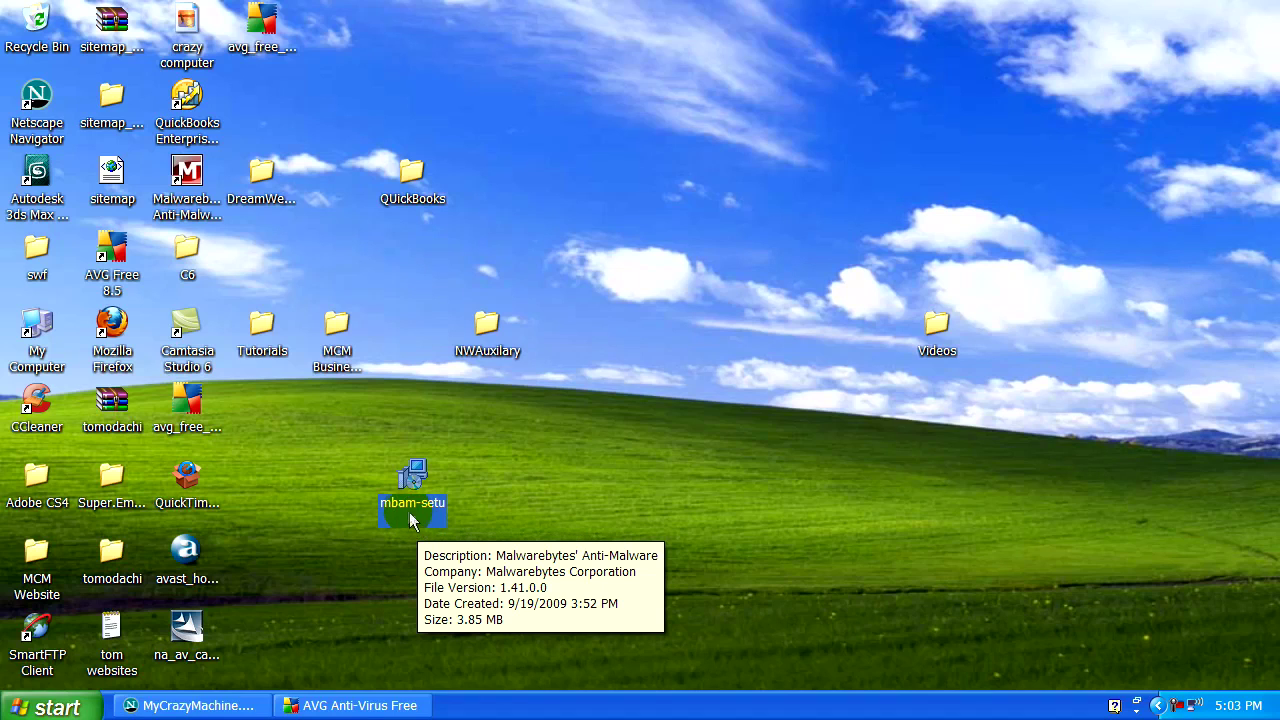
# Rename the mbam-setup installer as mb-setup and move it beside the QuickBooks Enterprise shortcut on the desktop.
pyautogui.rightClick(410, 518)
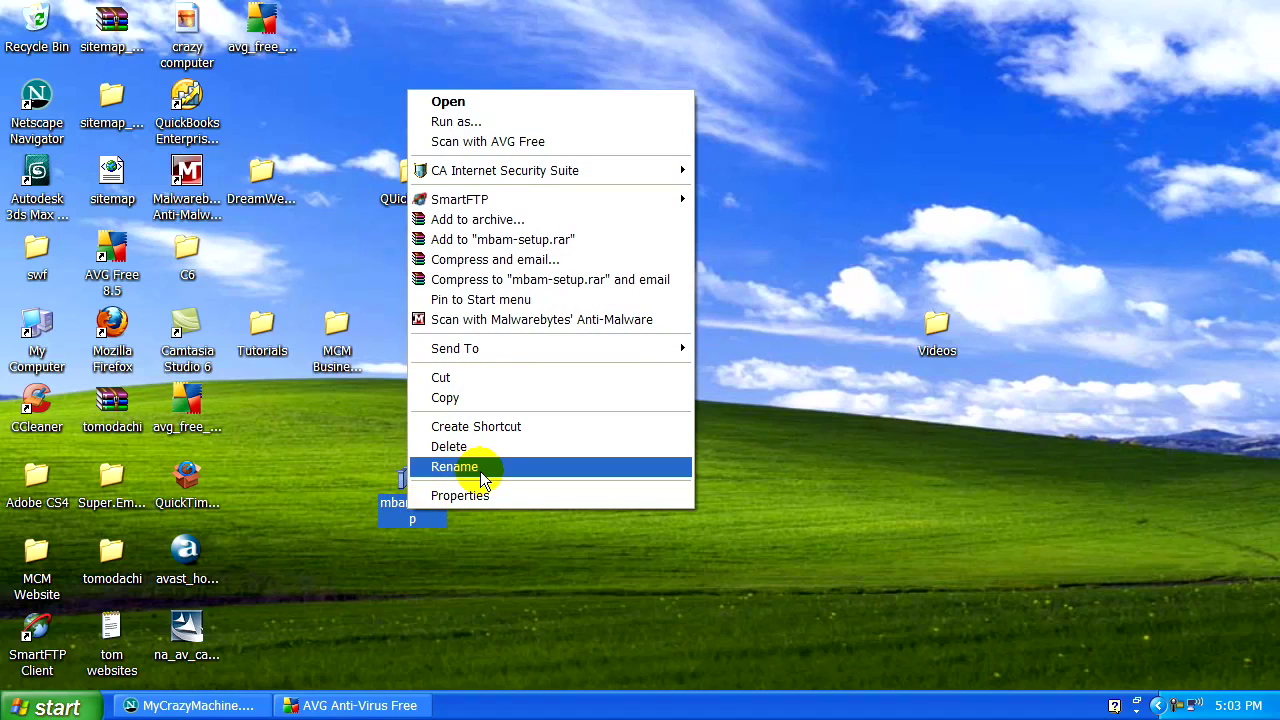
pyautogui.click(455, 467)
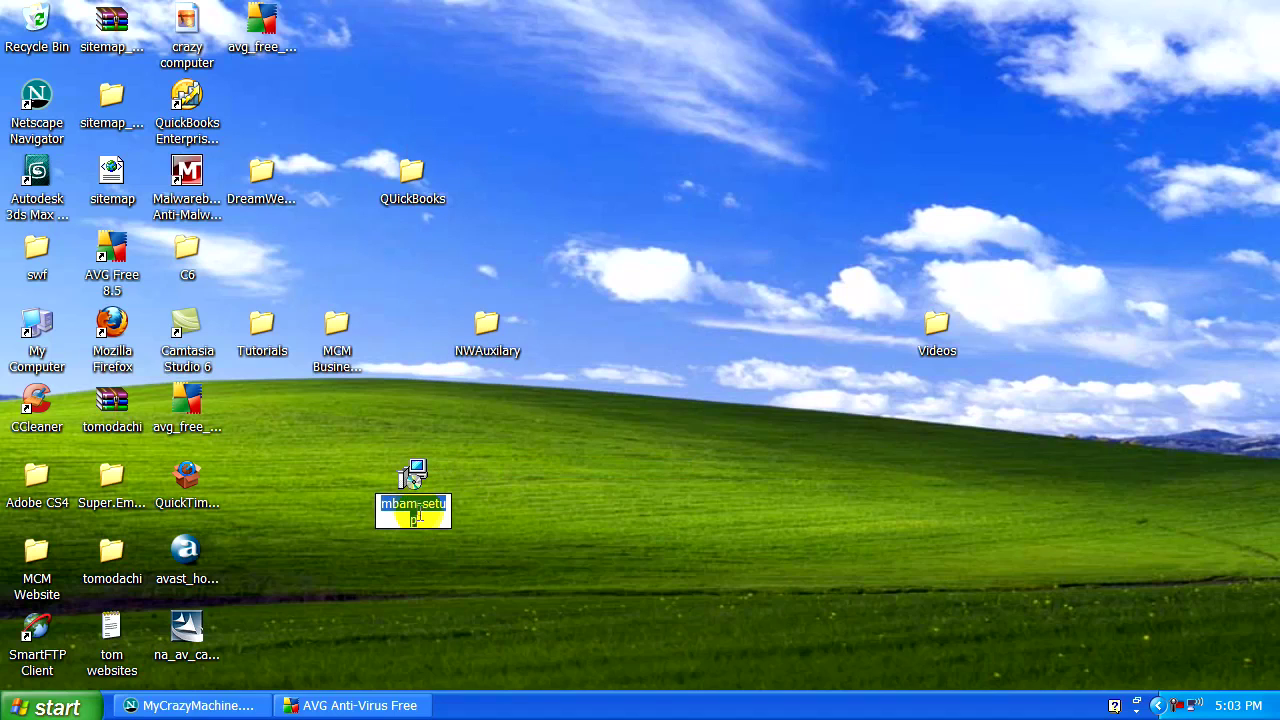
pyautogui.click(438, 505)
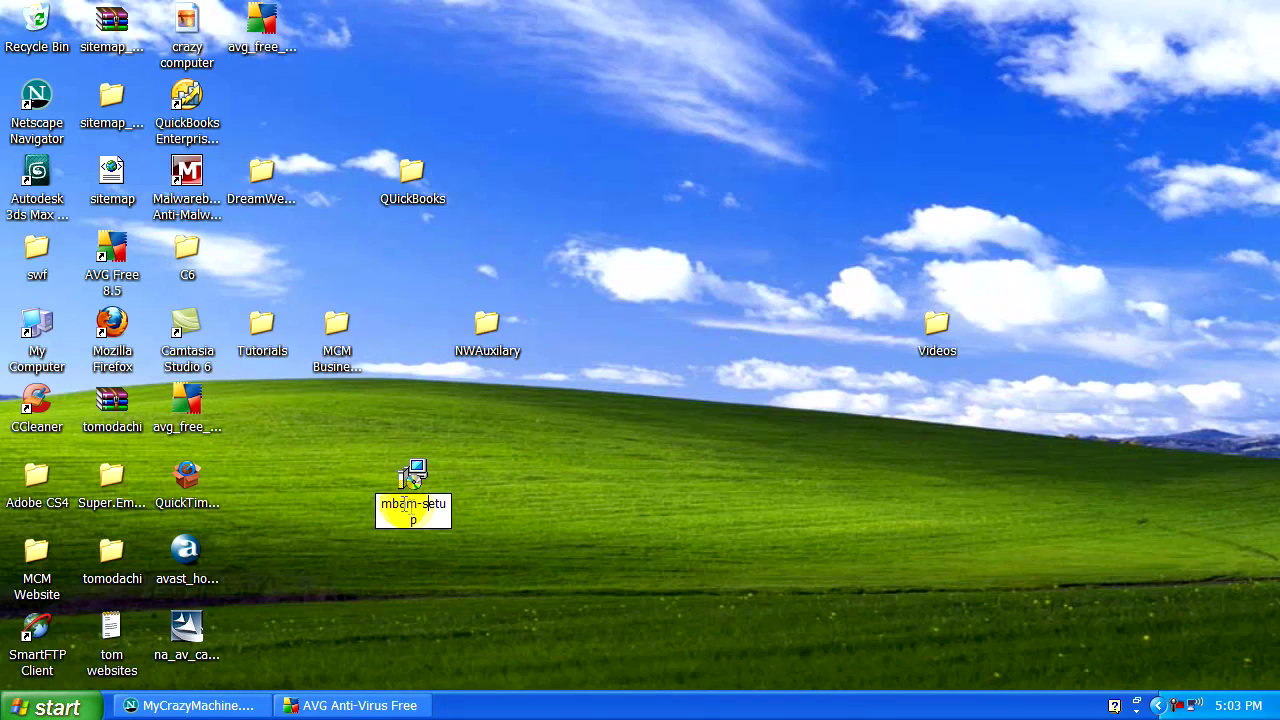
pyautogui.press('BackSpace')
pyautogui.press('BackSpace')
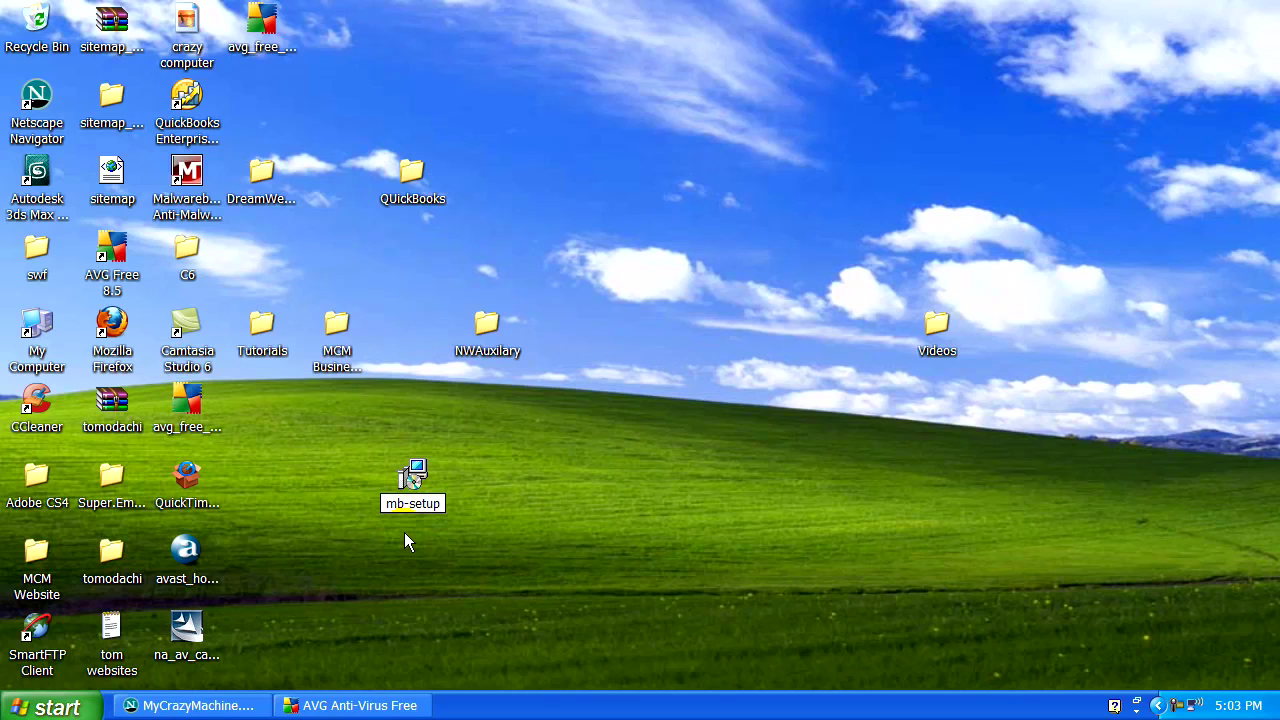
pyautogui.click(448, 193)
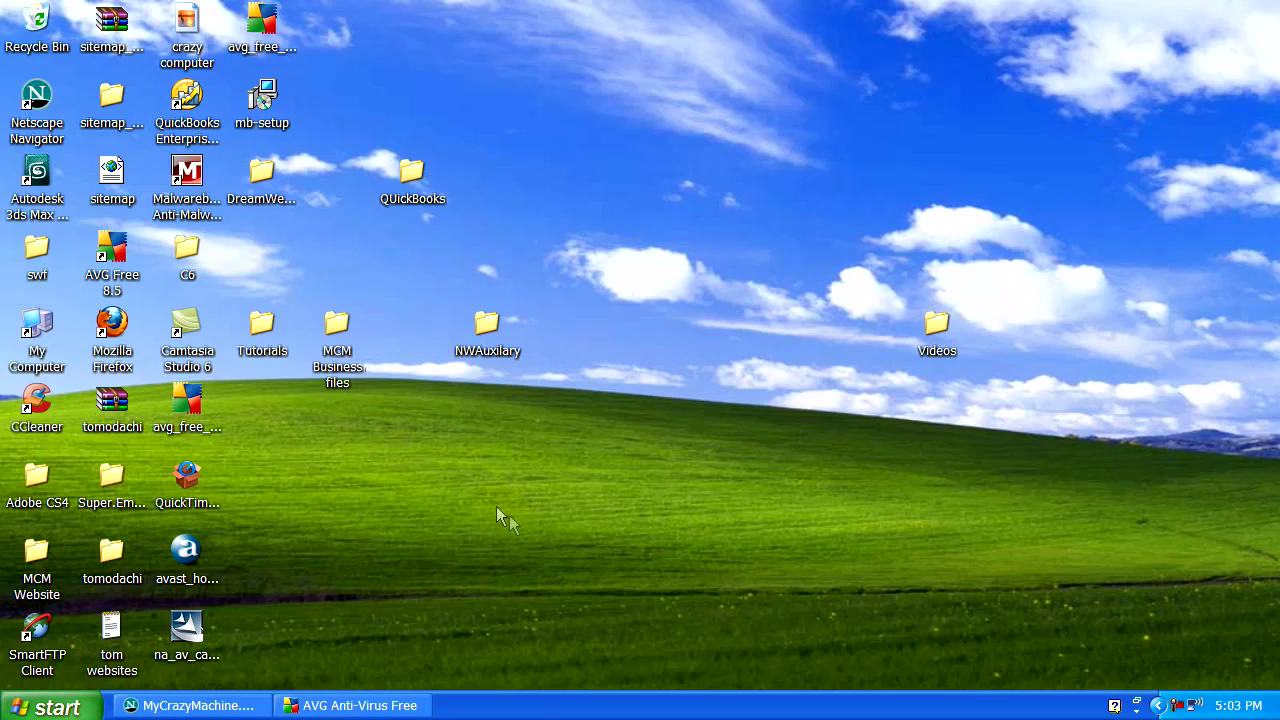
pyautogui.moveTo(414, 478); pyautogui.dragTo(325, 117)
# Launch the mb-setup installer and cancel it at the setup language selection.
pyautogui.click(268, 107)
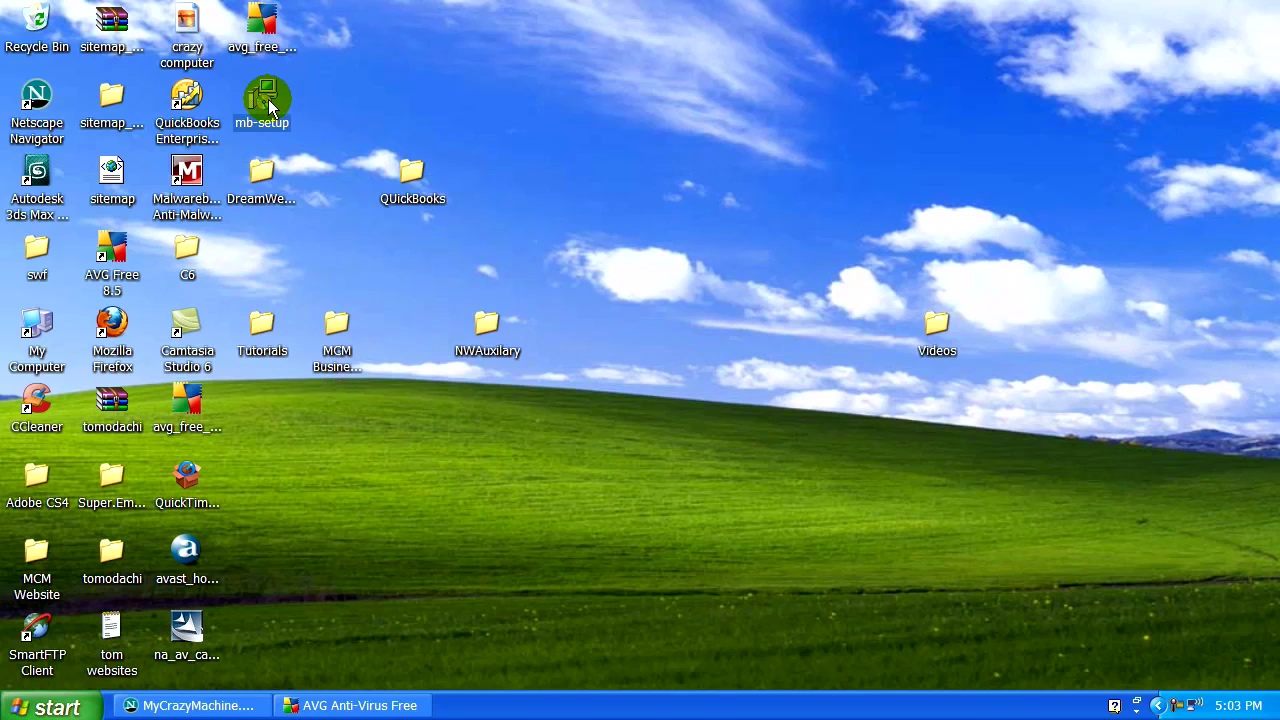
pyautogui.doubleClick(270, 107)
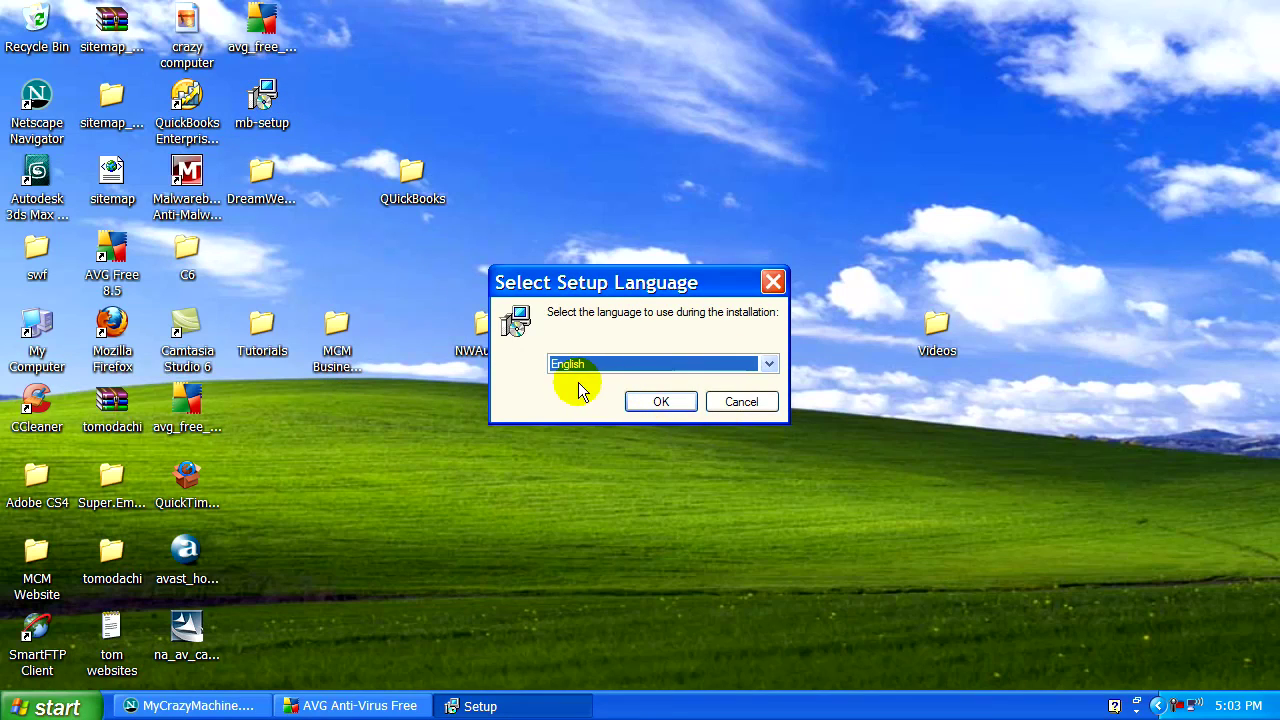
pyautogui.click(738, 404)
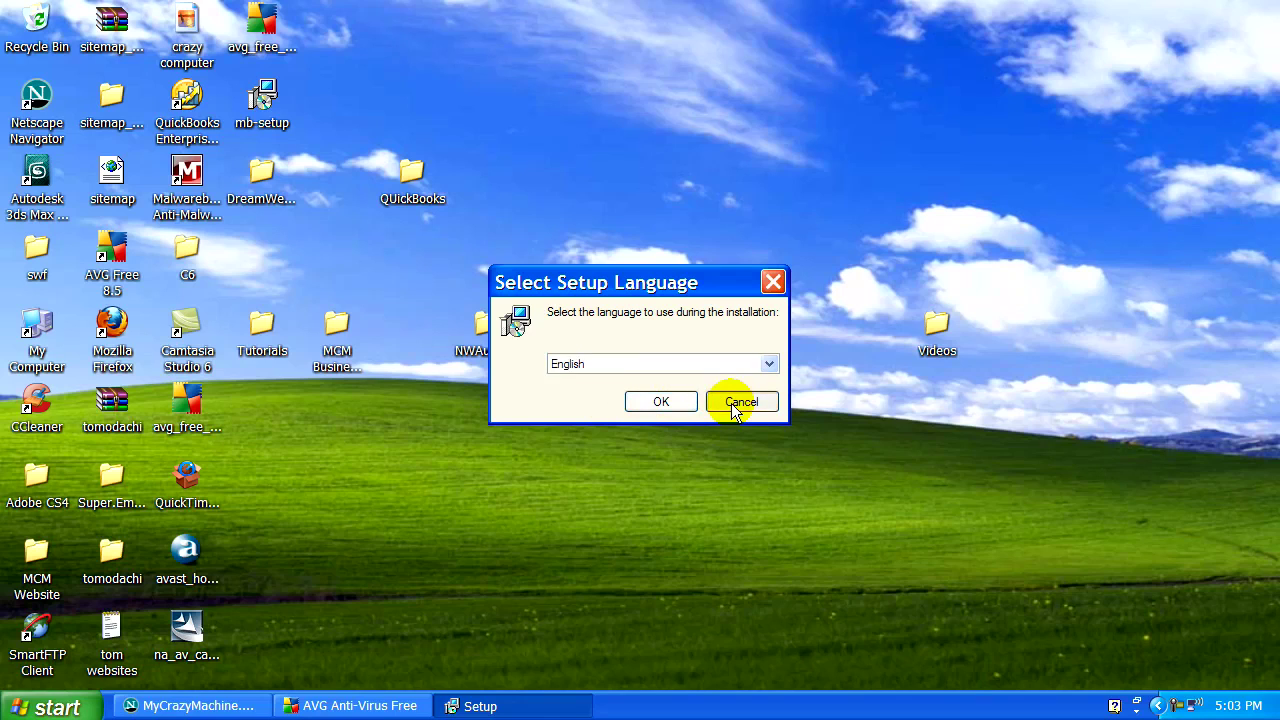
# Open Malwarebytes' Anti-Malware from the desktop and start a full scan of drives C:\ and D:\.
pyautogui.click(190, 178)
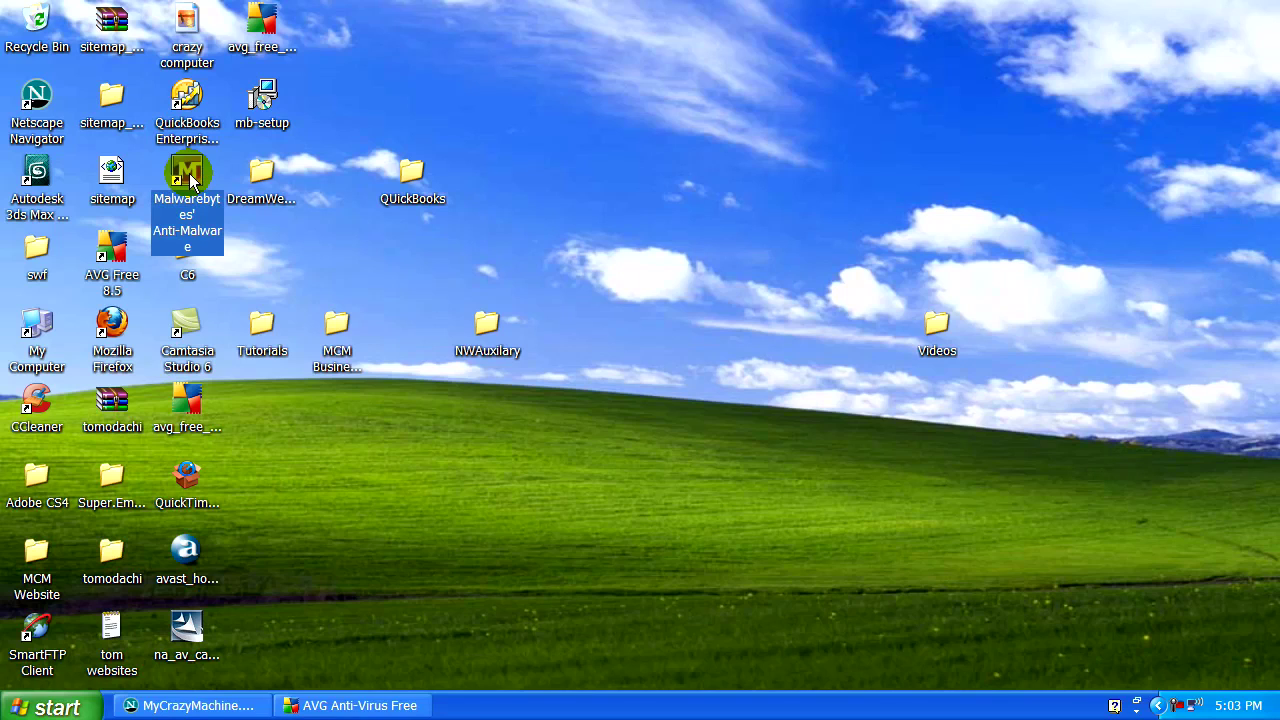
pyautogui.doubleClick(190, 178)
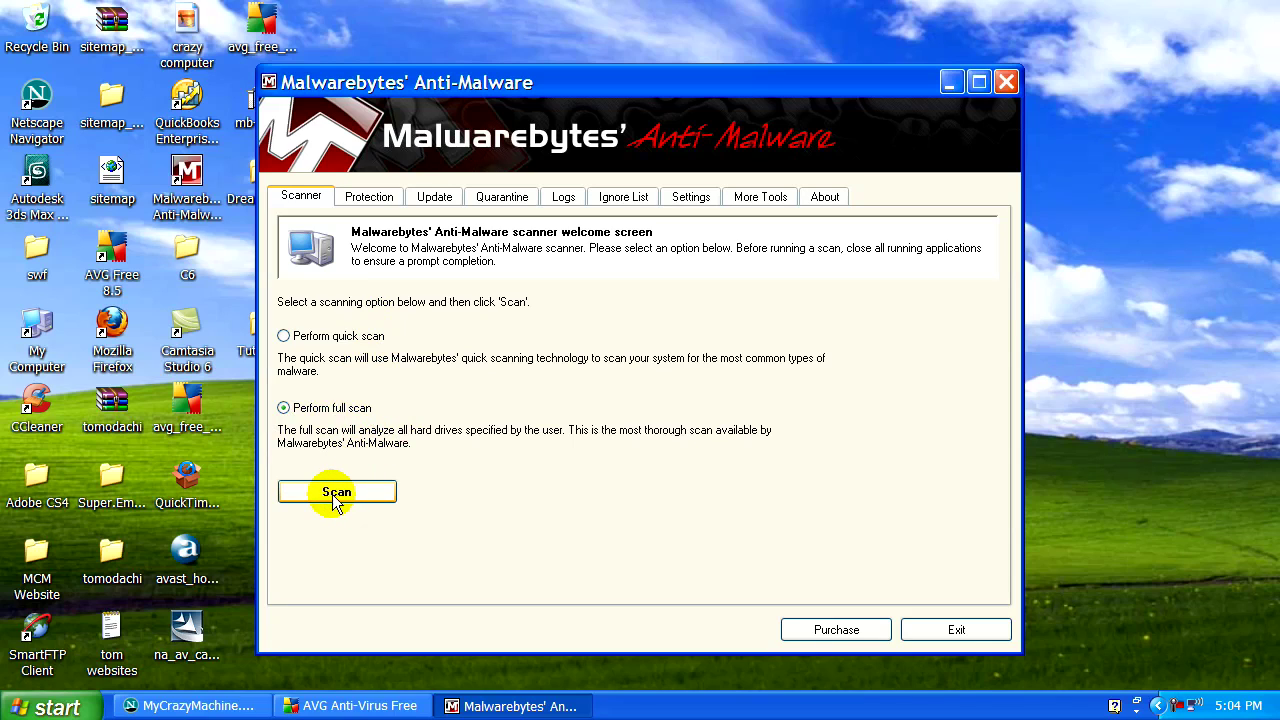
pyautogui.click(334, 495)
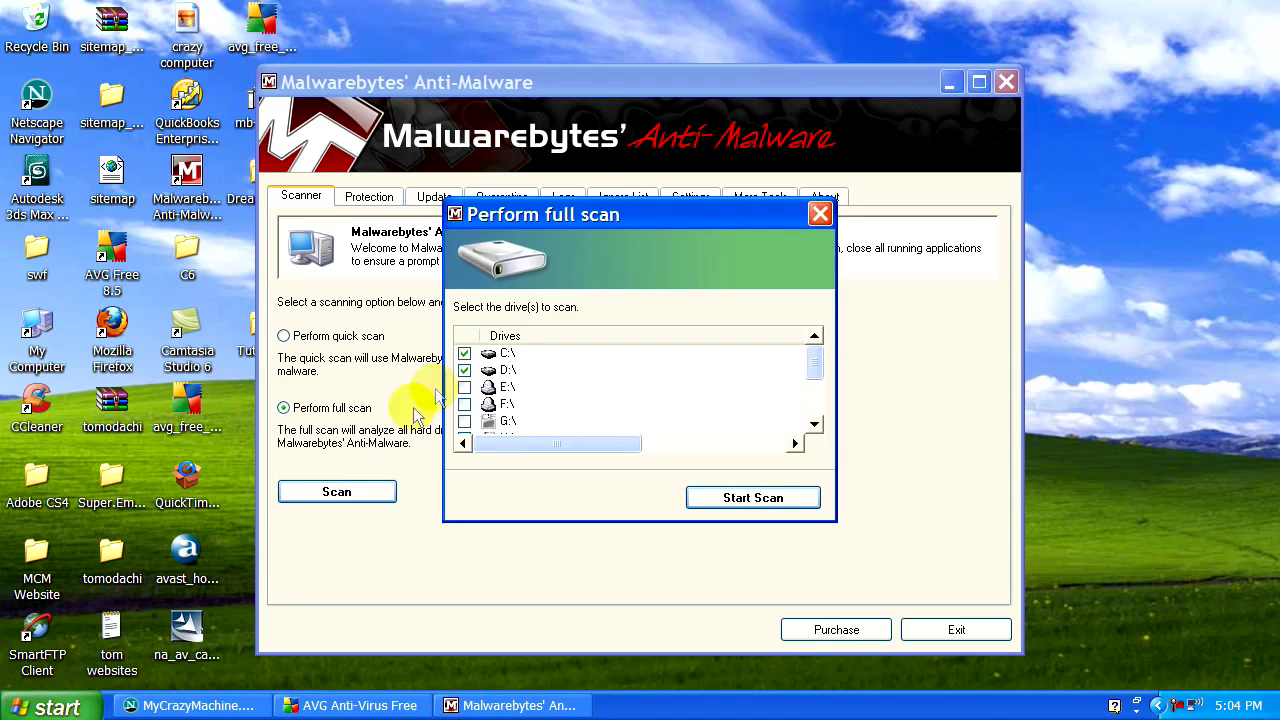
pyautogui.moveTo(818, 352)
pyautogui.mouseDown()
pyautogui.moveTo(811, 406)
pyautogui.moveTo(809, 349)
pyautogui.mouseUp()
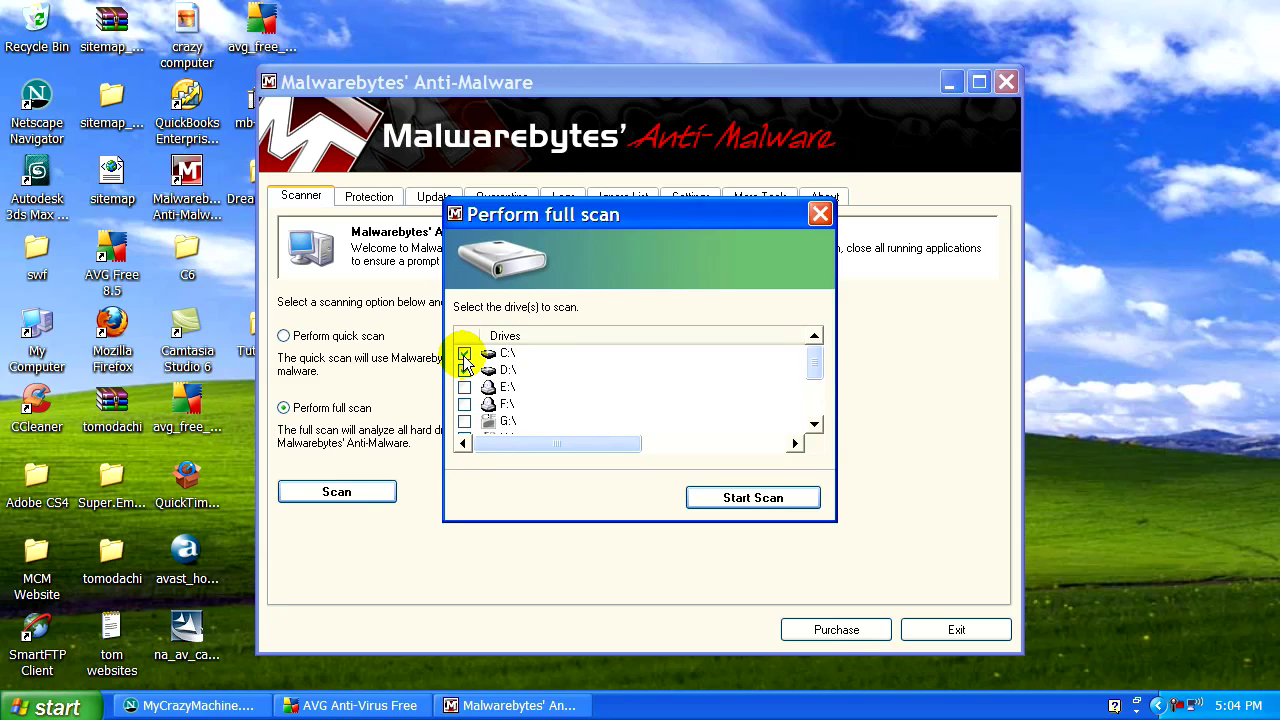
pyautogui.click(735, 499)
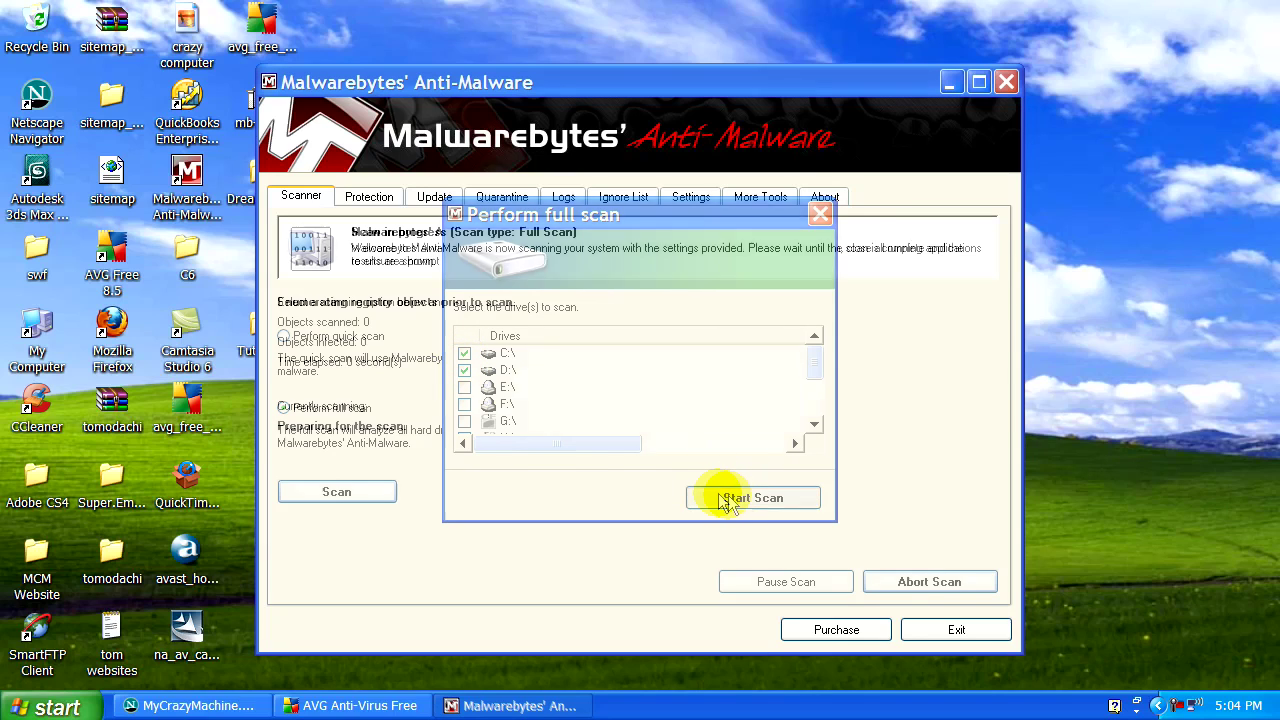